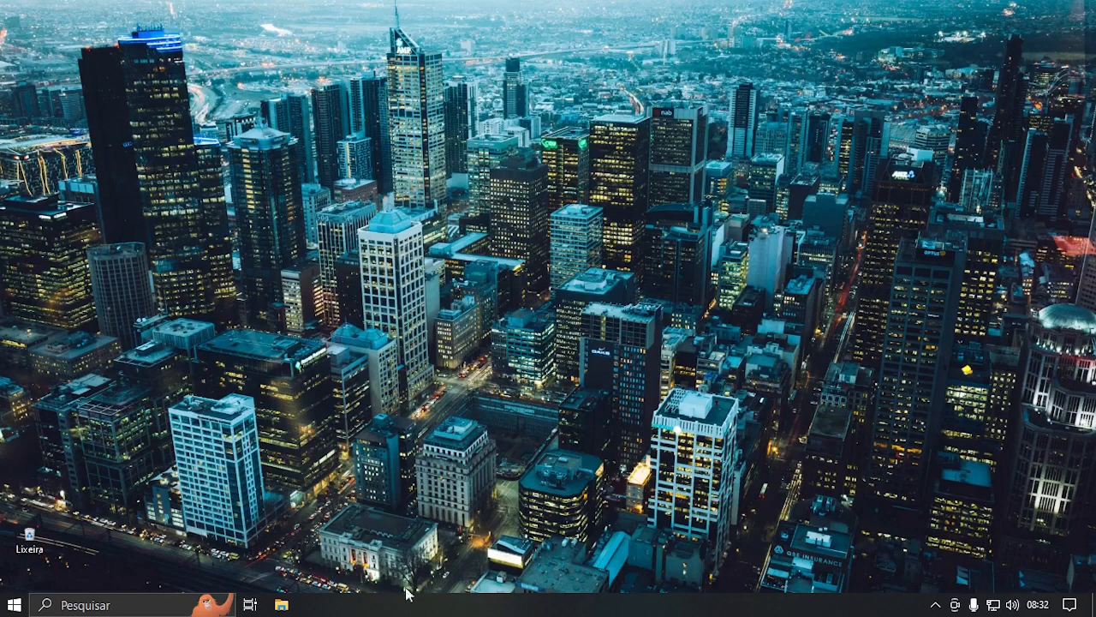
# Open File Explorer from the taskbar to show the Downloads folder with the ISO files.
pyautogui.click(282, 605)
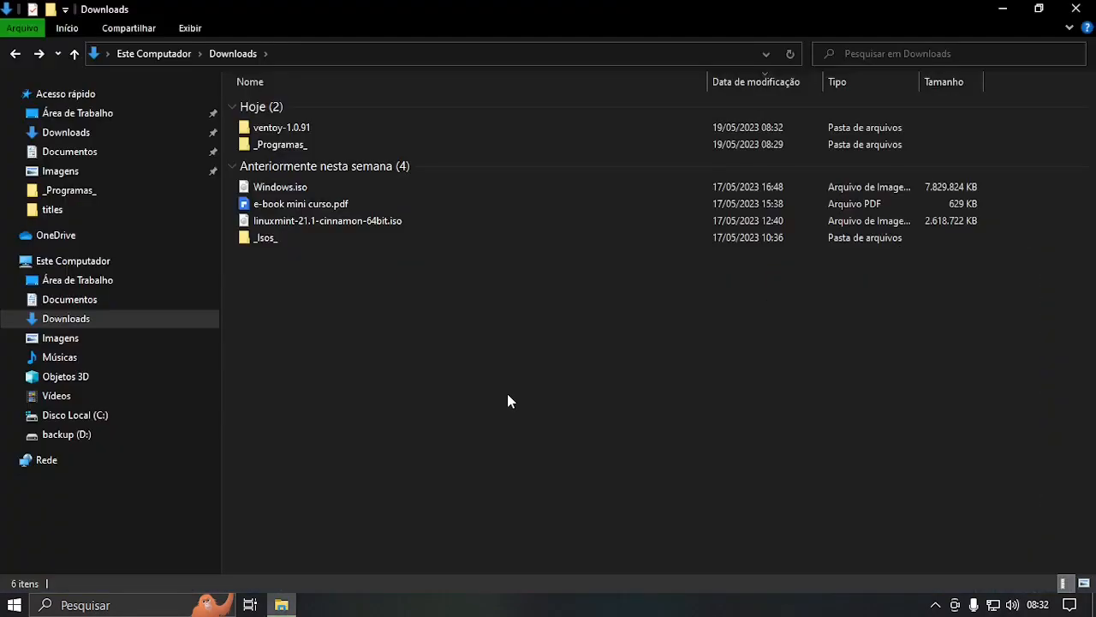
# Open the ventoy-1.0.91 folder in Downloads and run Ventoy2Disk.exe.
pyautogui.doubleClick(299, 131)
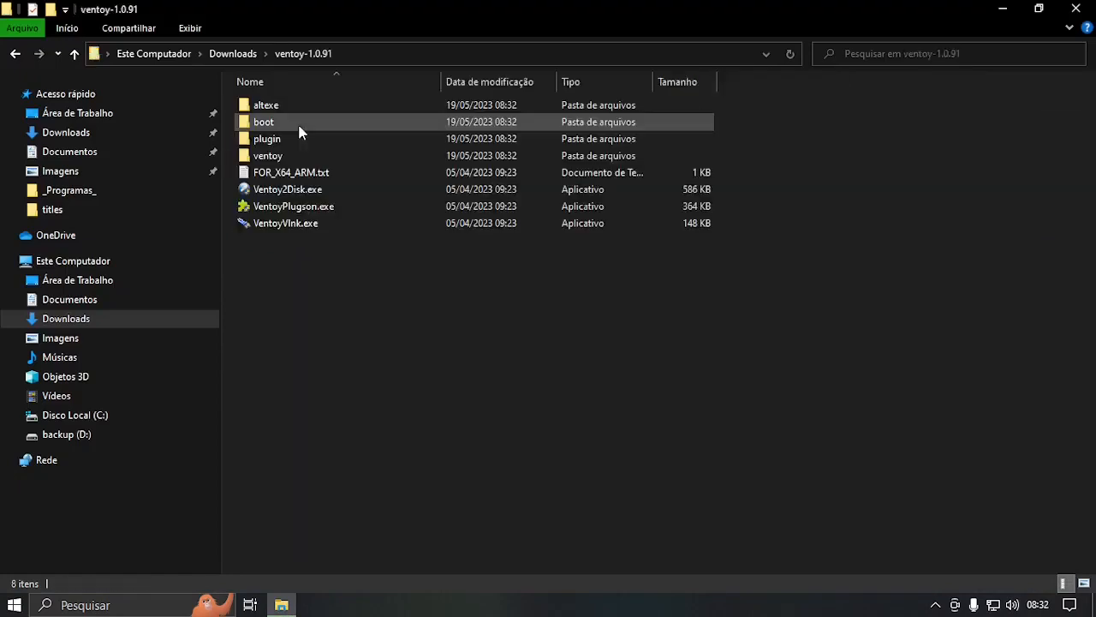
pyautogui.doubleClick(300, 195)
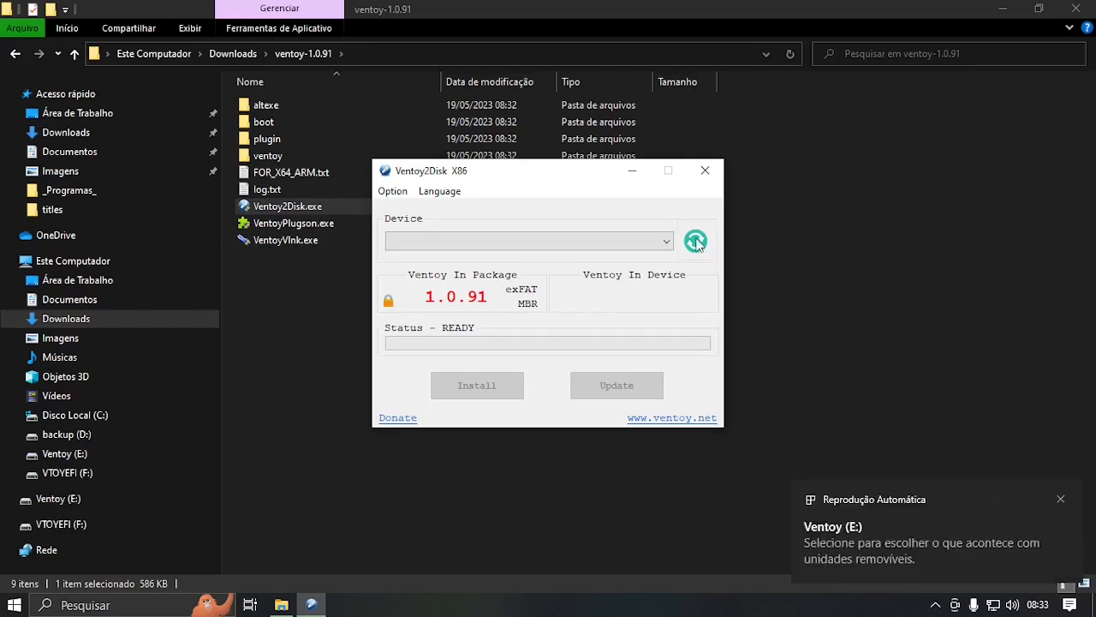
# Freshly install Ventoy 1.0.91 on the 16GB USB disk, confirming the format with YES.
pyautogui.click(1060, 499)
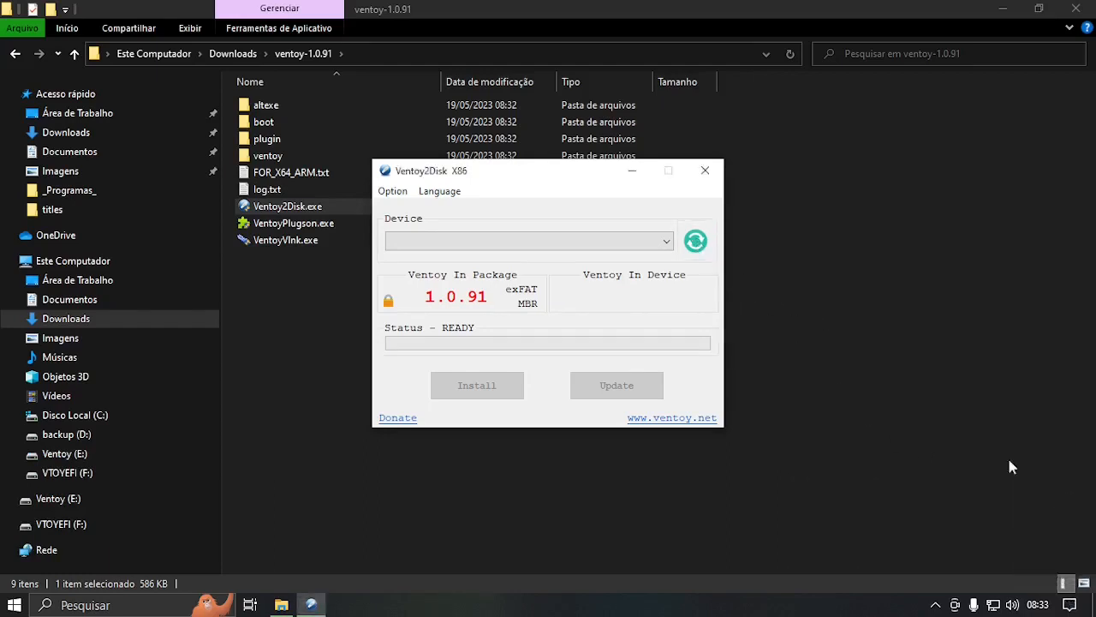
pyautogui.click(697, 244)
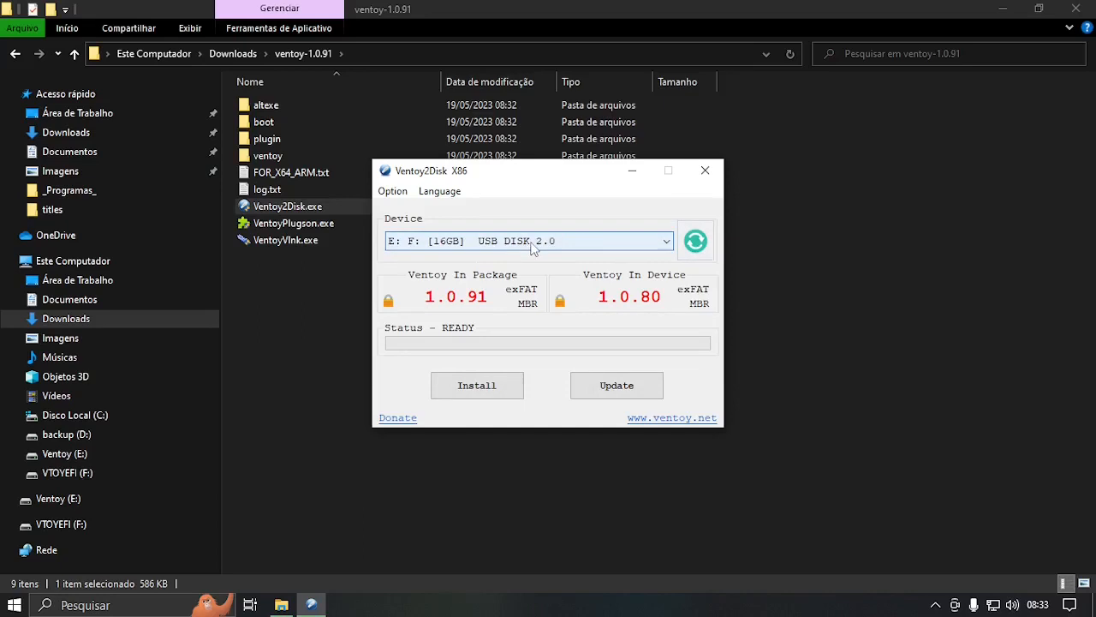
pyautogui.click(477, 388)
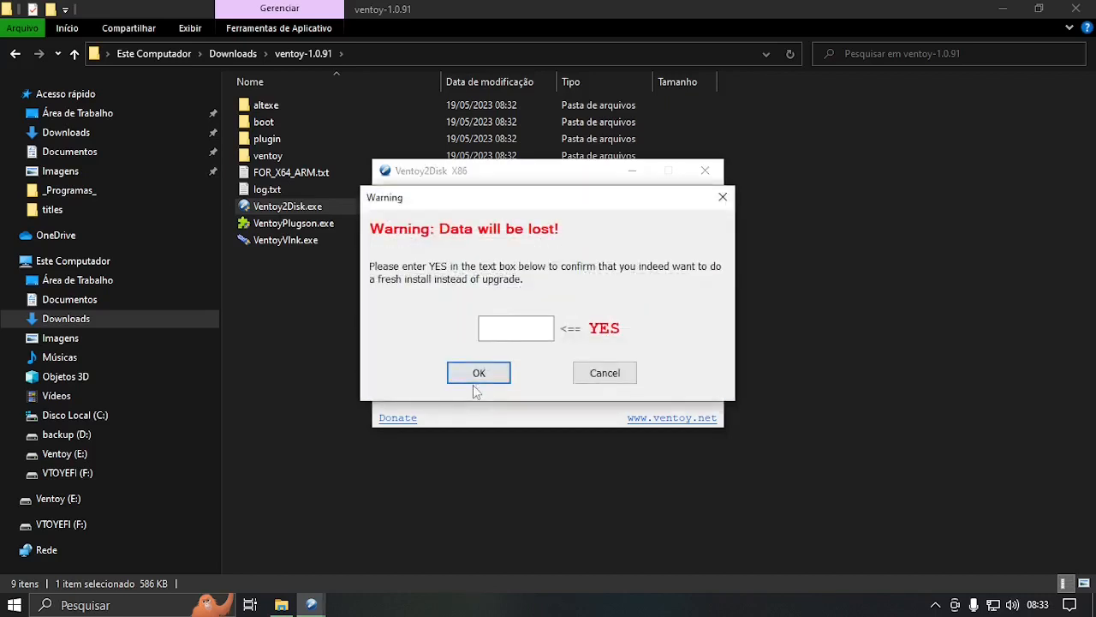
pyautogui.click(501, 328)
pyautogui.write('YES')
pyautogui.click(483, 371)
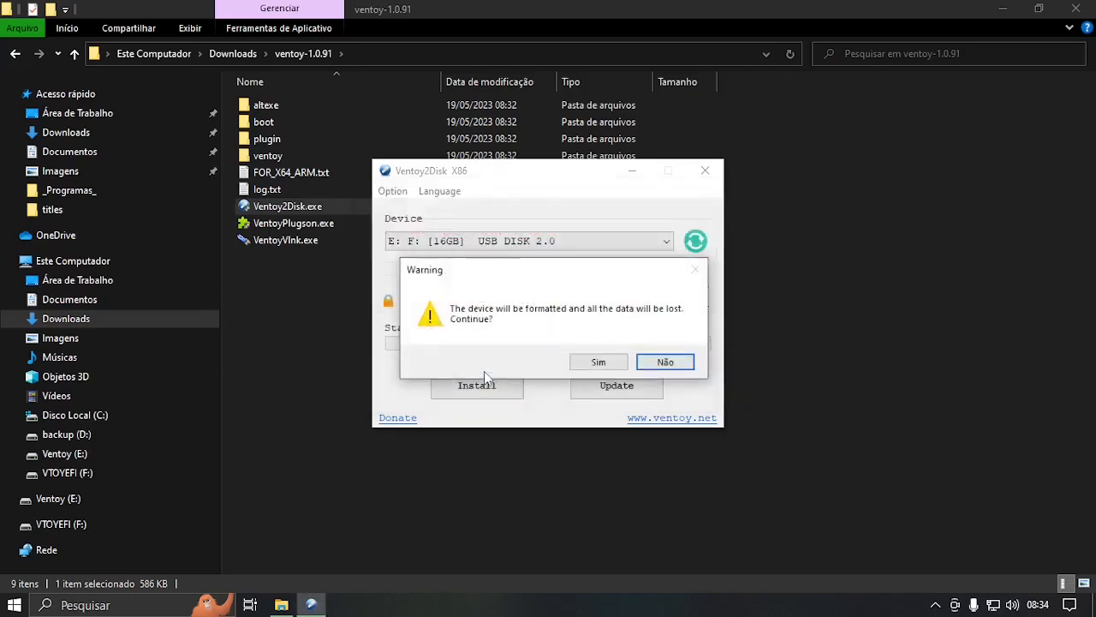
pyautogui.click(599, 363)
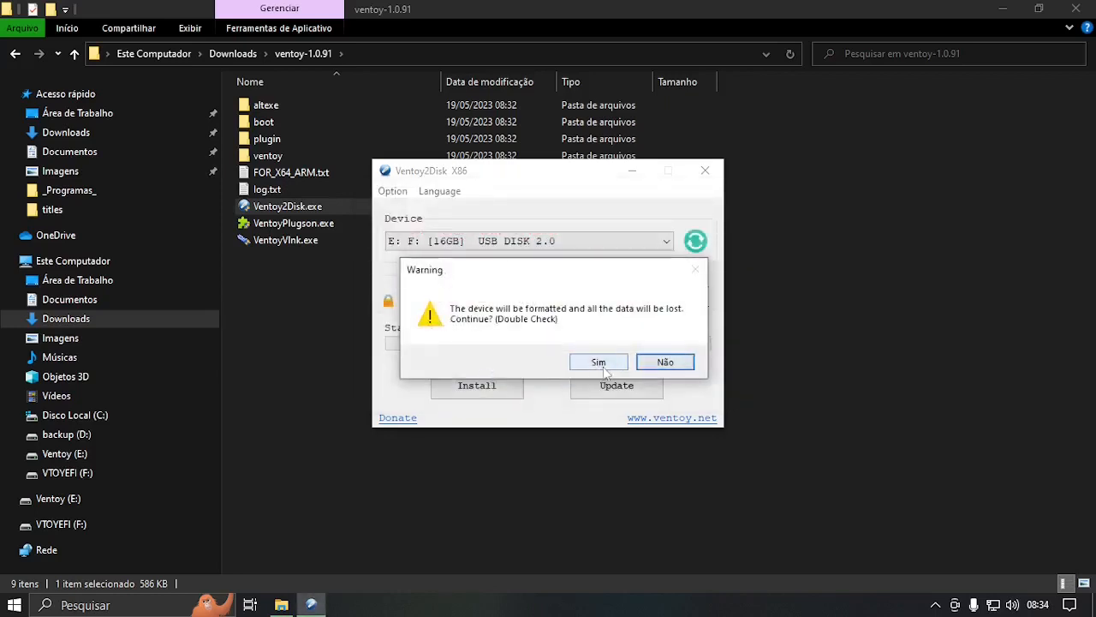
pyautogui.click(601, 366)
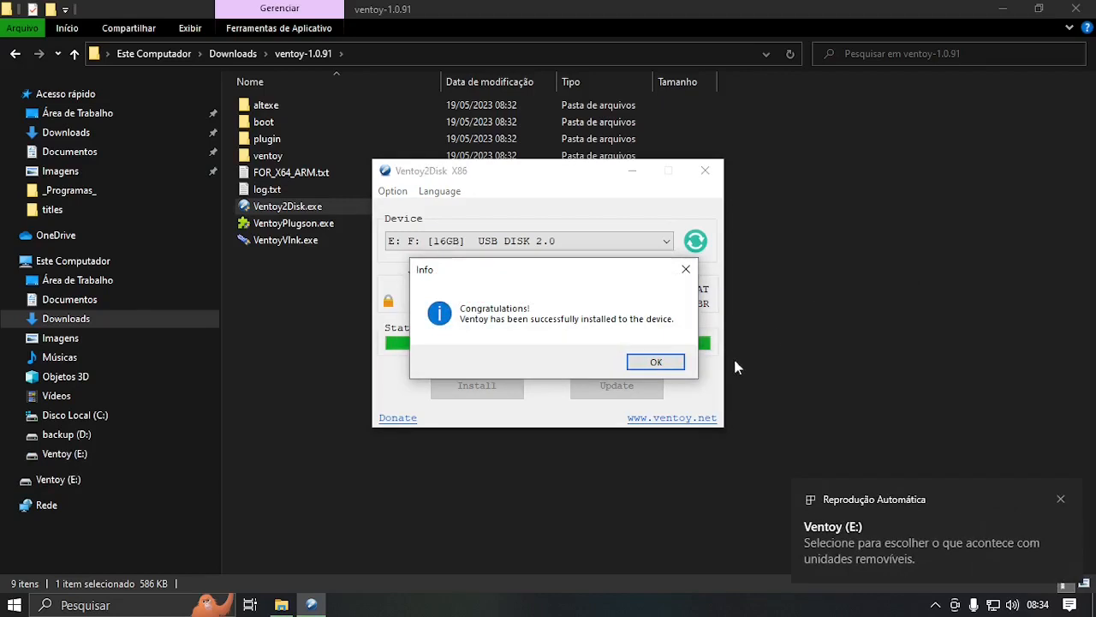
pyautogui.click(656, 362)
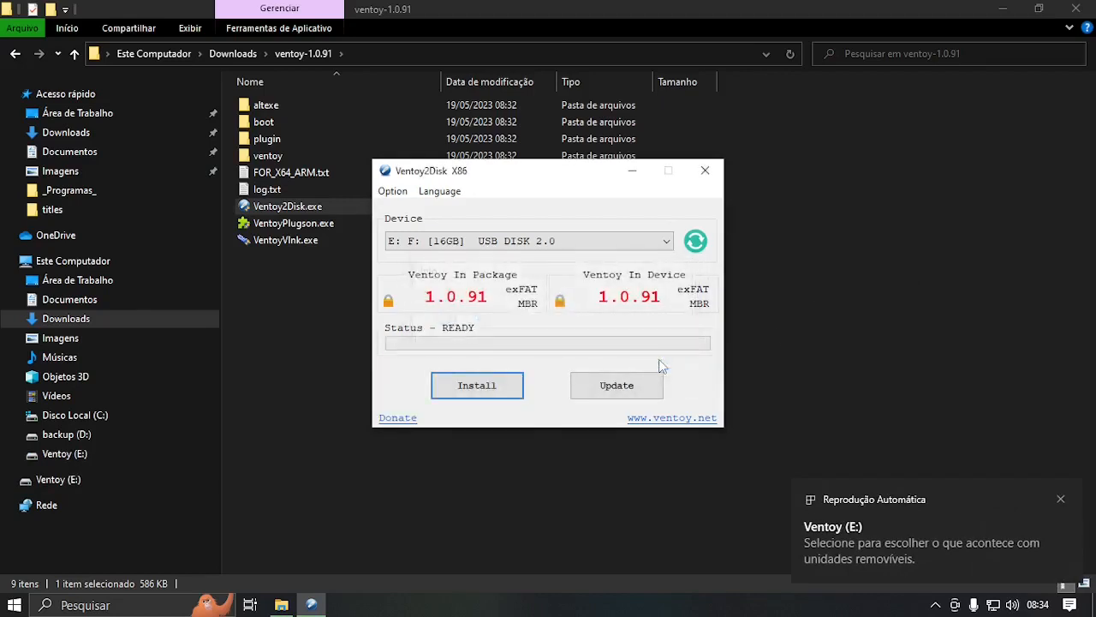
# Run a safe Ventoy update on the 16GB USB disk, then close Ventoy2Disk.
pyautogui.click(628, 390)
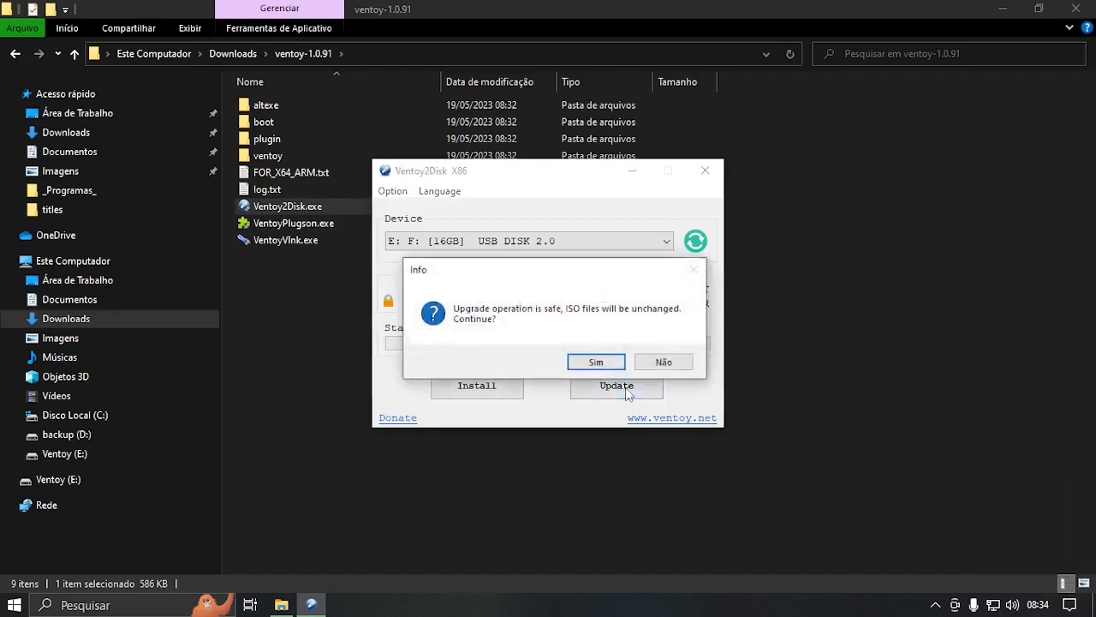
pyautogui.click(651, 362)
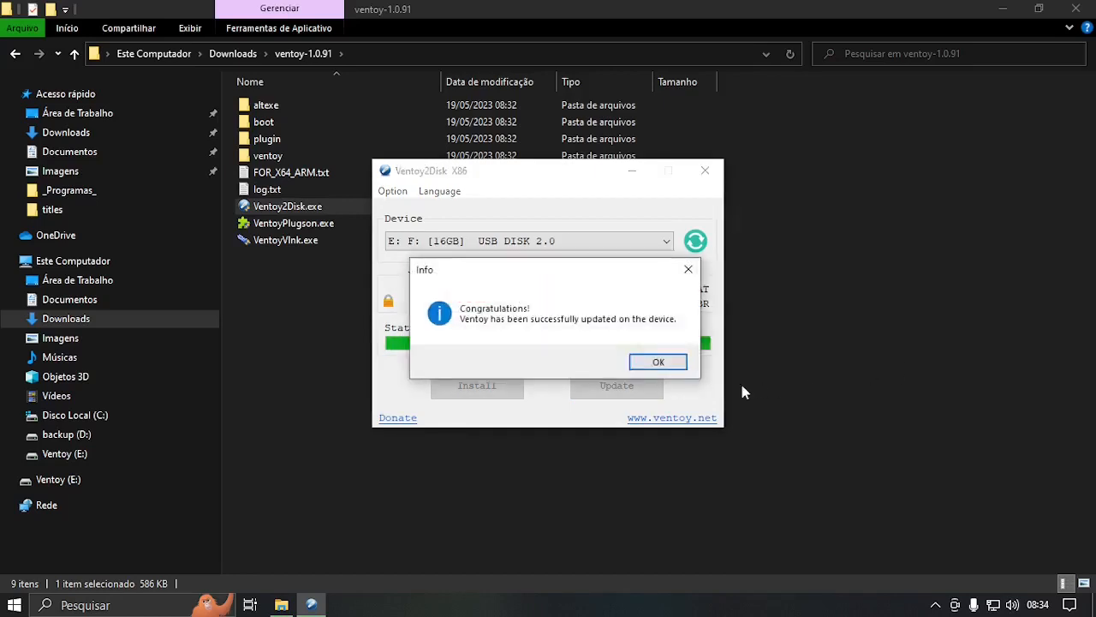
pyautogui.click(666, 361)
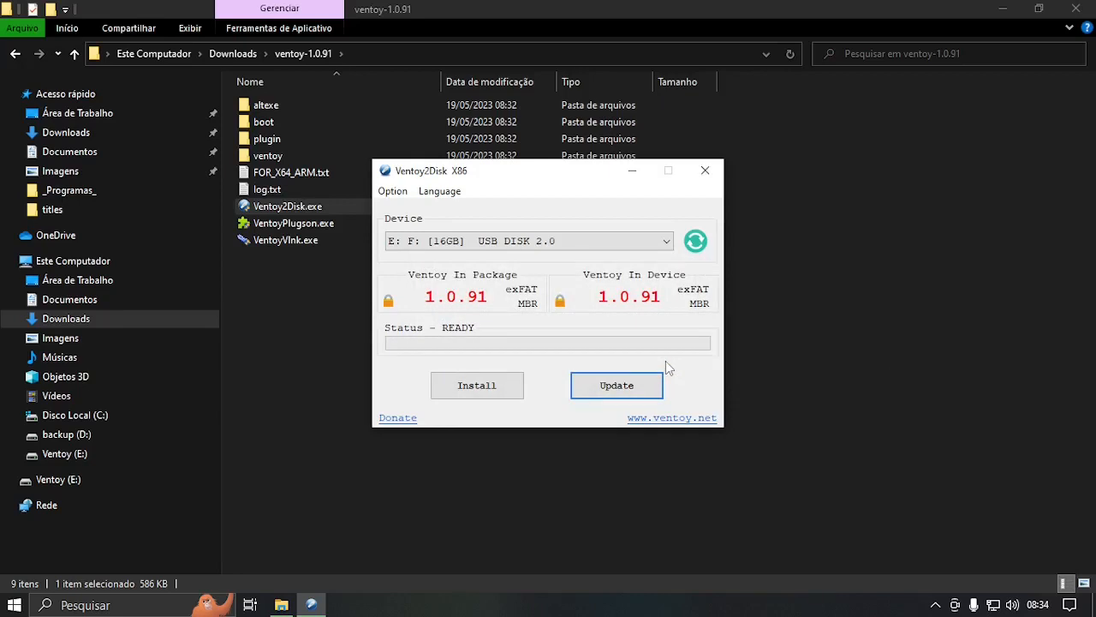
pyautogui.click(705, 174)
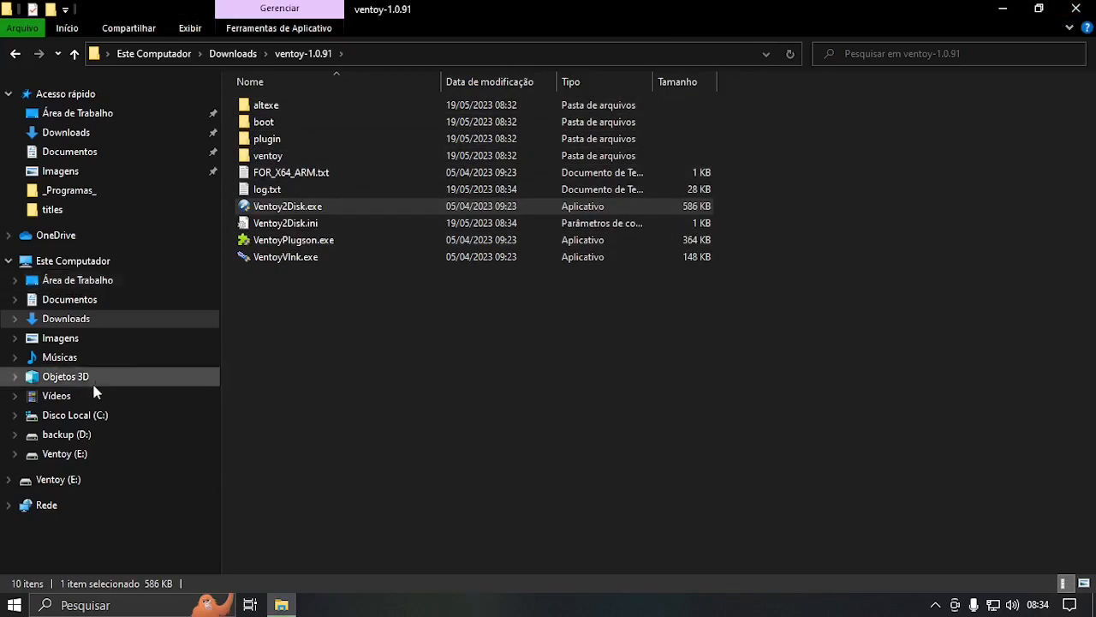
# Copy Windows.iso and linuxmint-21.1-cinnamon-64bit.iso from Downloads, then open the empty Ventoy (E:) drive.
pyautogui.click(68, 454)
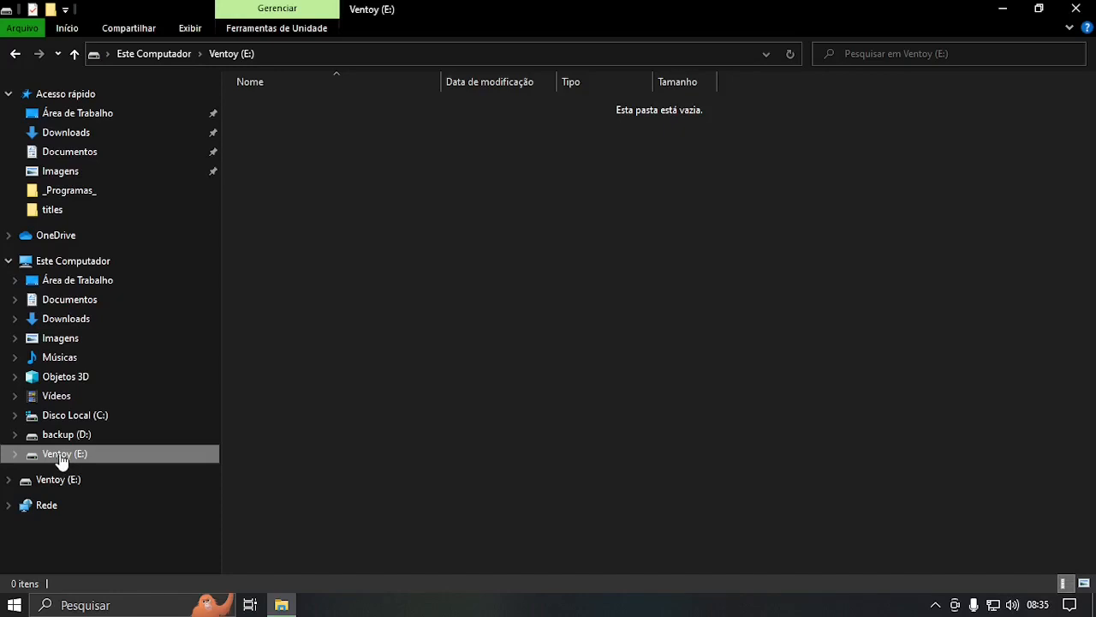
pyautogui.click(88, 134)
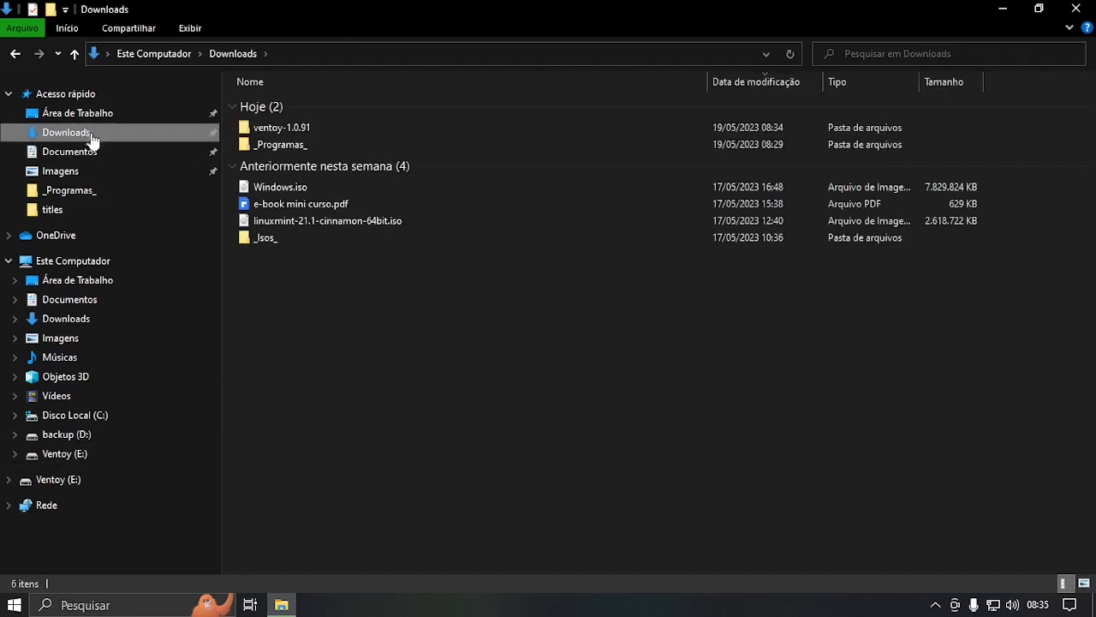
pyautogui.click(309, 226)
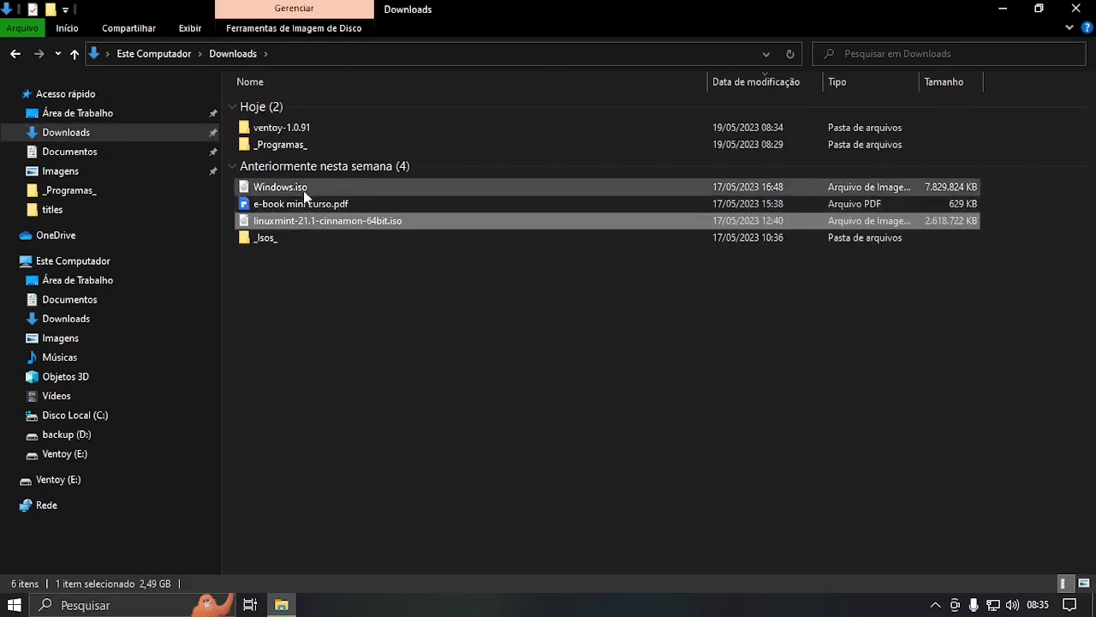
pyautogui.keyDown('ctrl'); pyautogui.click(303, 190); pyautogui.keyUp('ctrl')
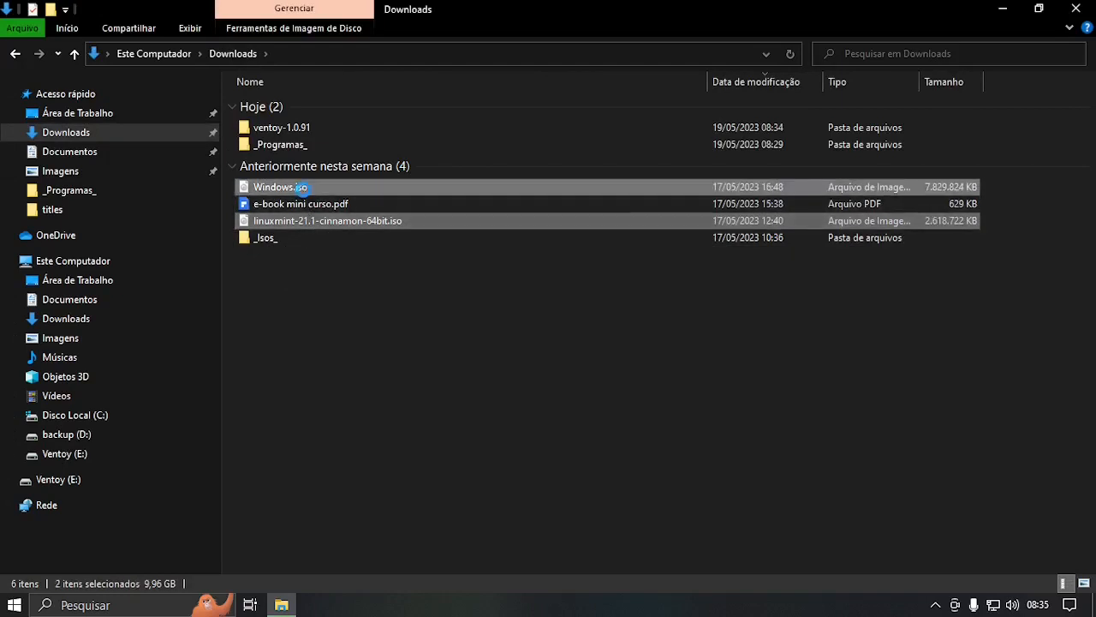
pyautogui.rightClick(303, 189)
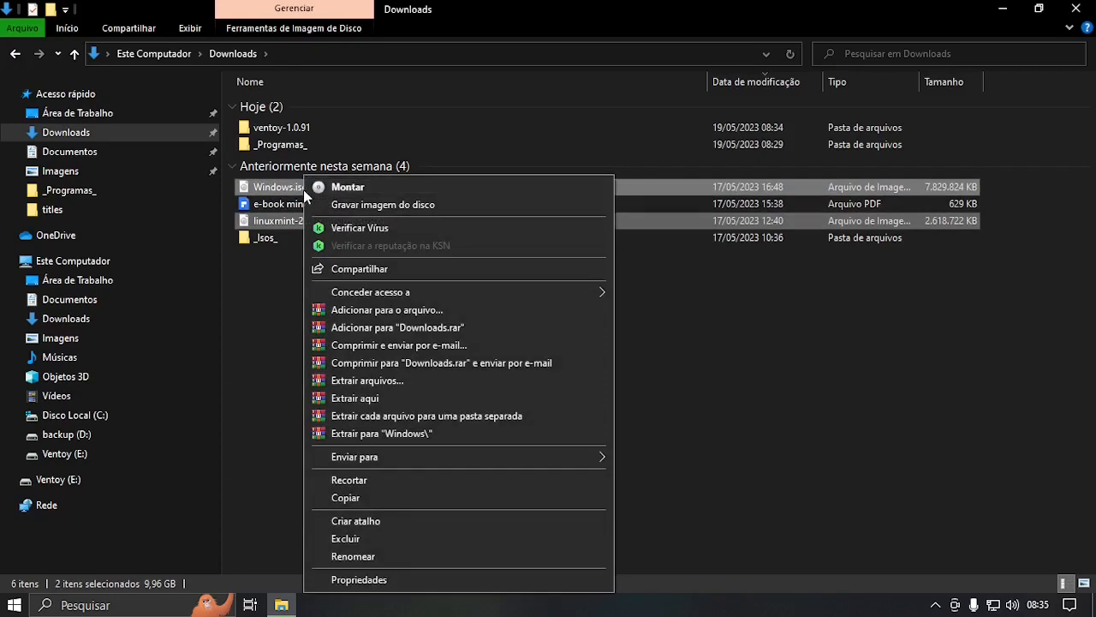
pyautogui.click(347, 500)
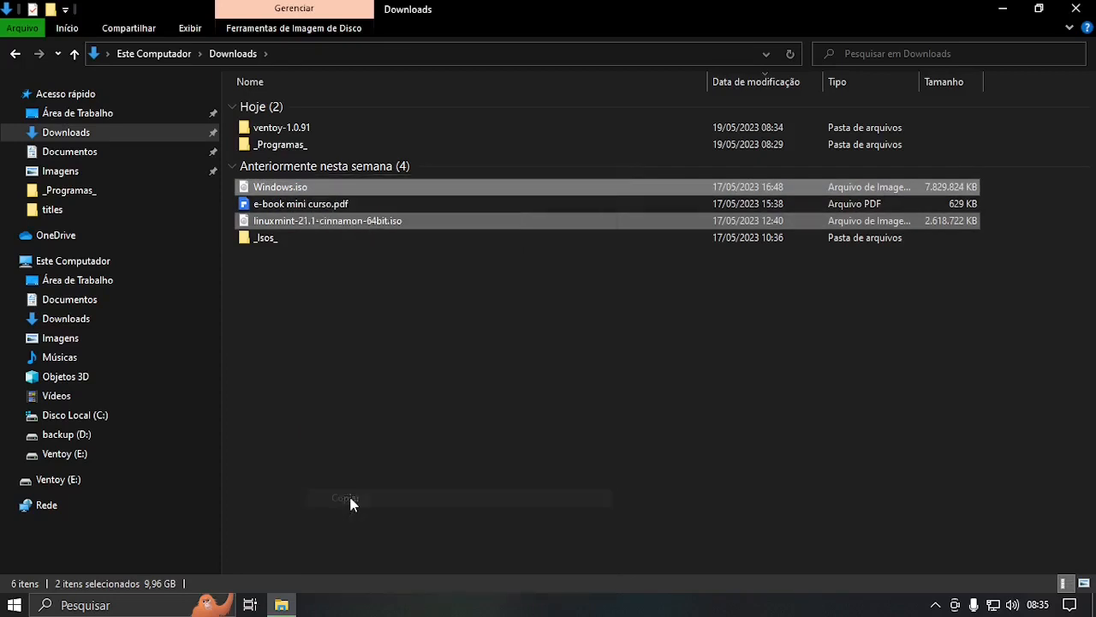
pyautogui.click(73, 455)
pyautogui.rightClick(374, 189)
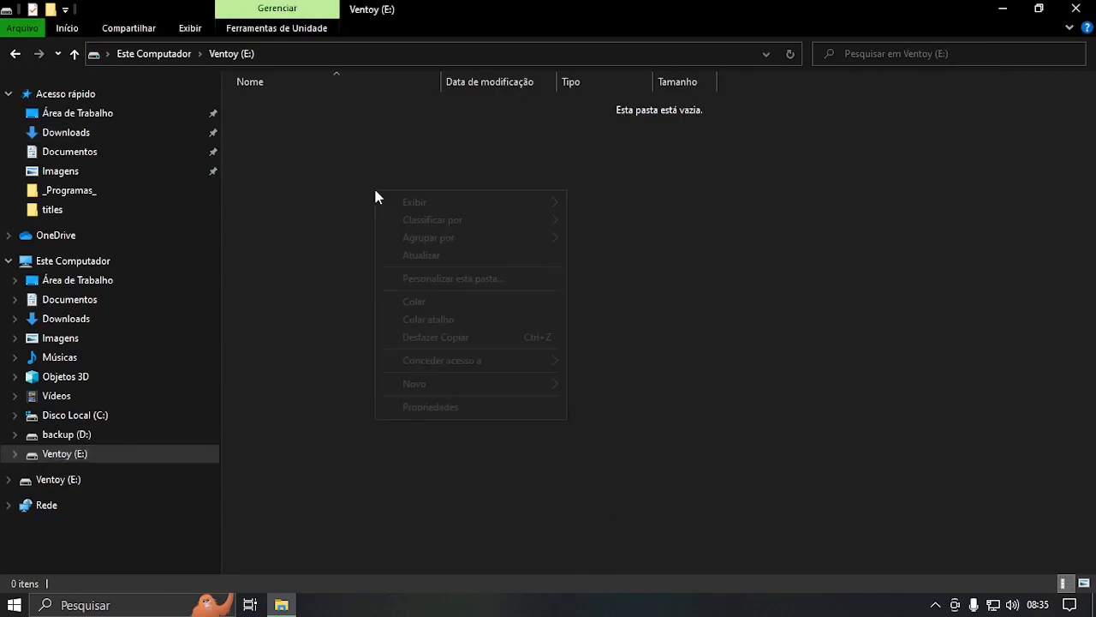
# Paste both ISO files onto Ventoy (E:) and close the Explorer window after copying.
pyautogui.click(413, 303)
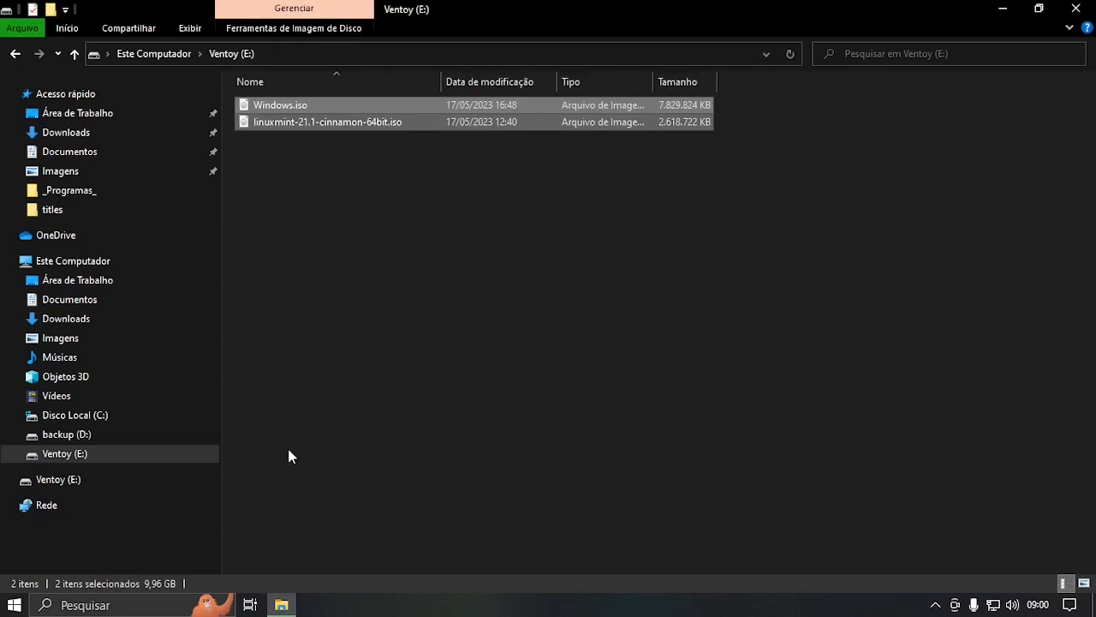
pyautogui.click(1077, 10)
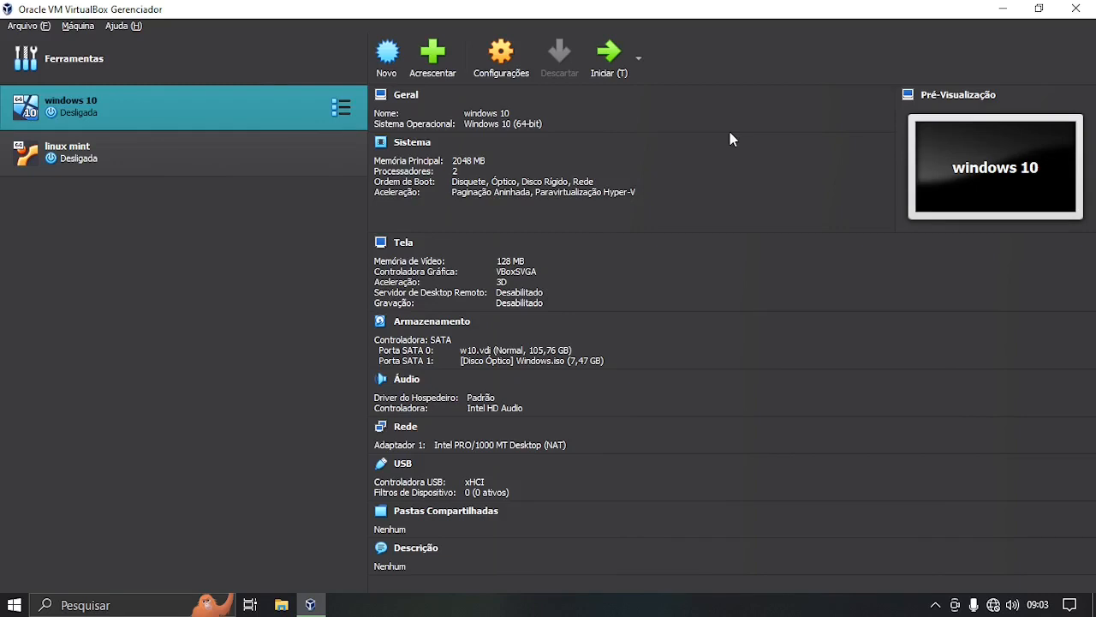
# Start the windows 10 VM and boot Windows 10 Setup (64-bit) from the Ventoy menu.
pyautogui.click(609, 56)
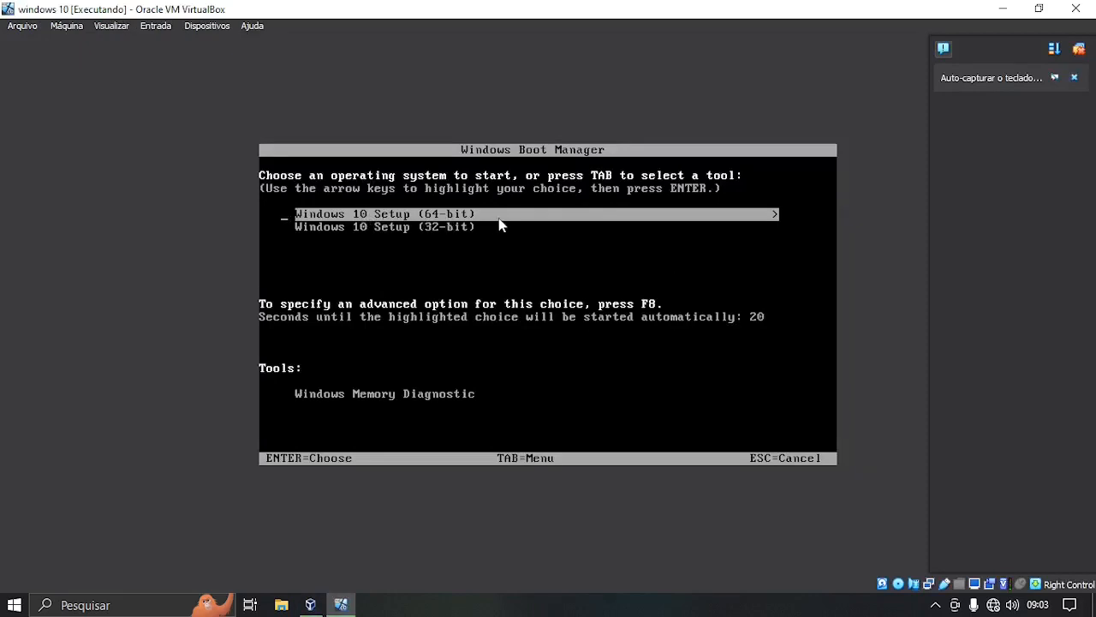
pyautogui.press('Down')
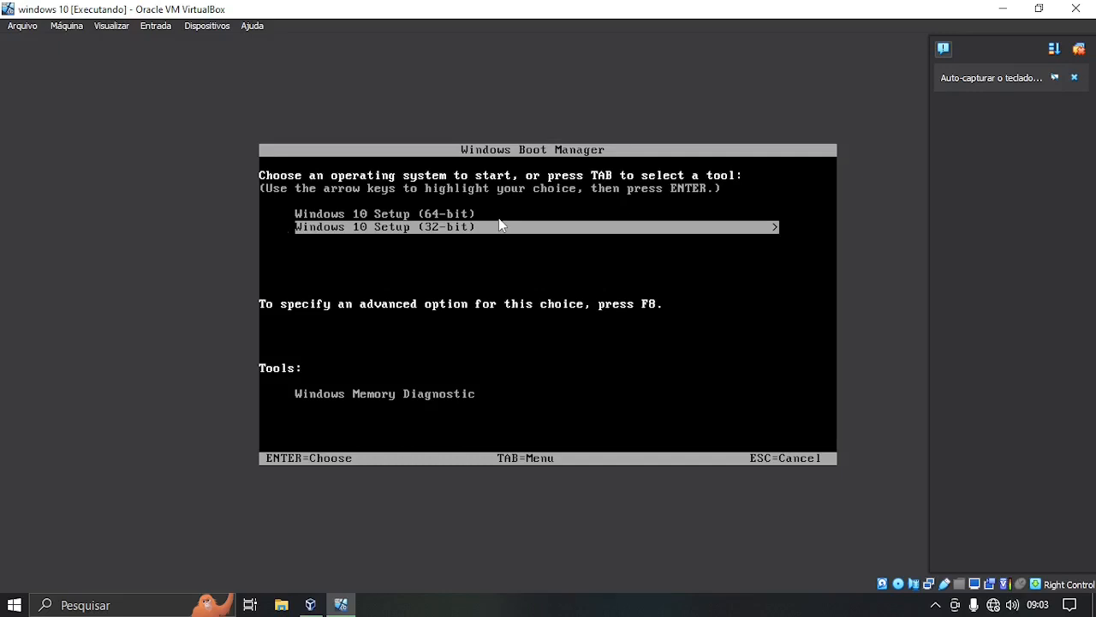
pyautogui.press('Up')
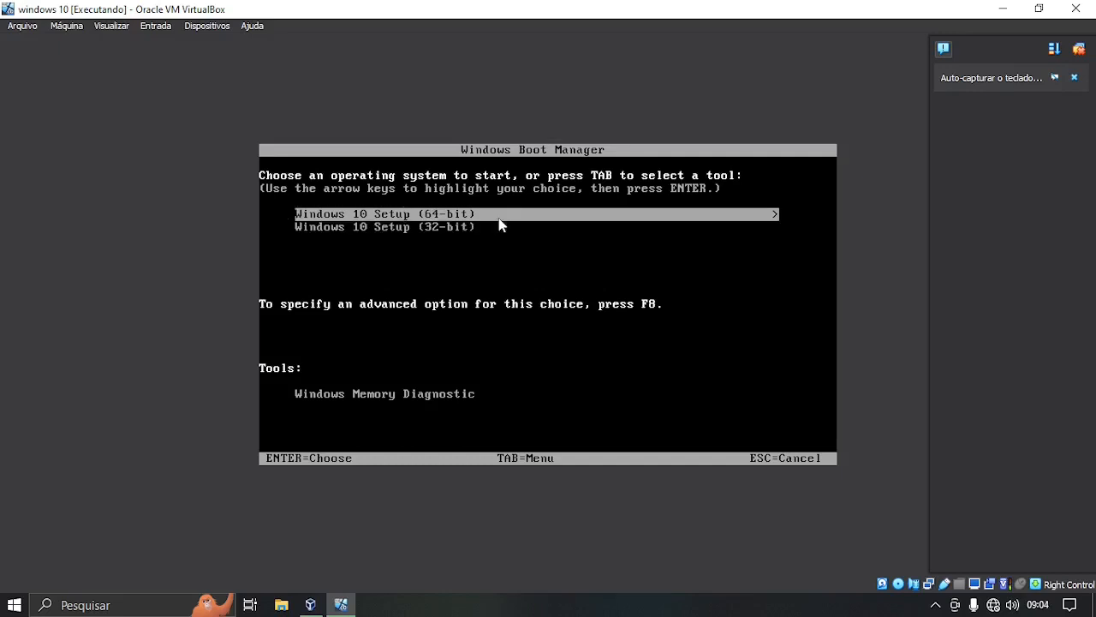
pyautogui.press('Return')
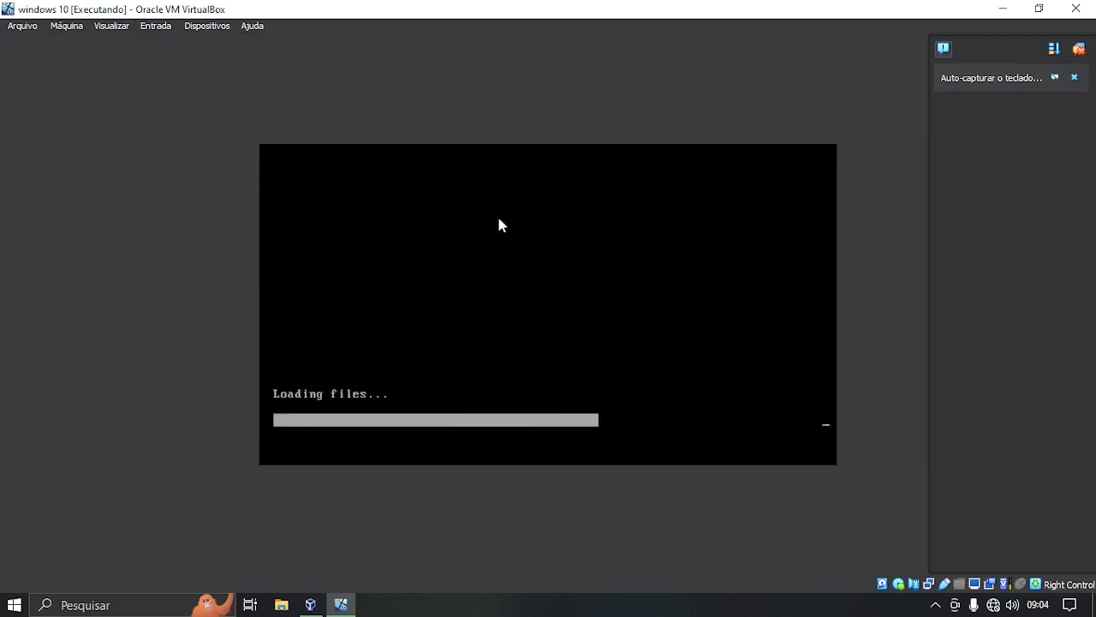
pyautogui.click(1074, 77)
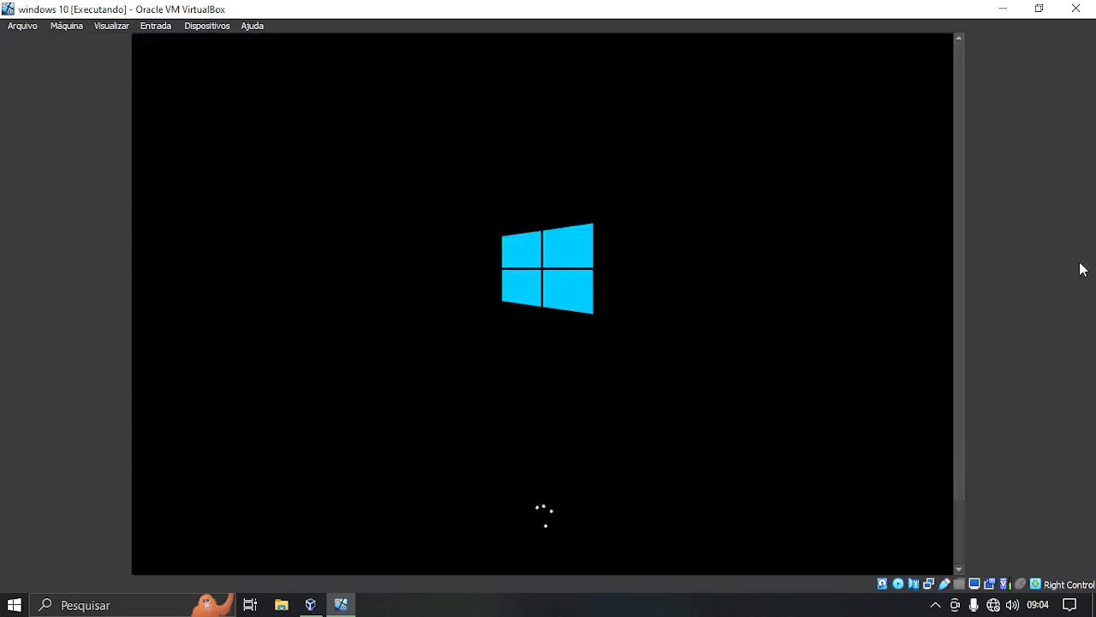
# Keep the Portuguese language and keyboard settings and start the Windows installation.
pyautogui.click(1078, 50)
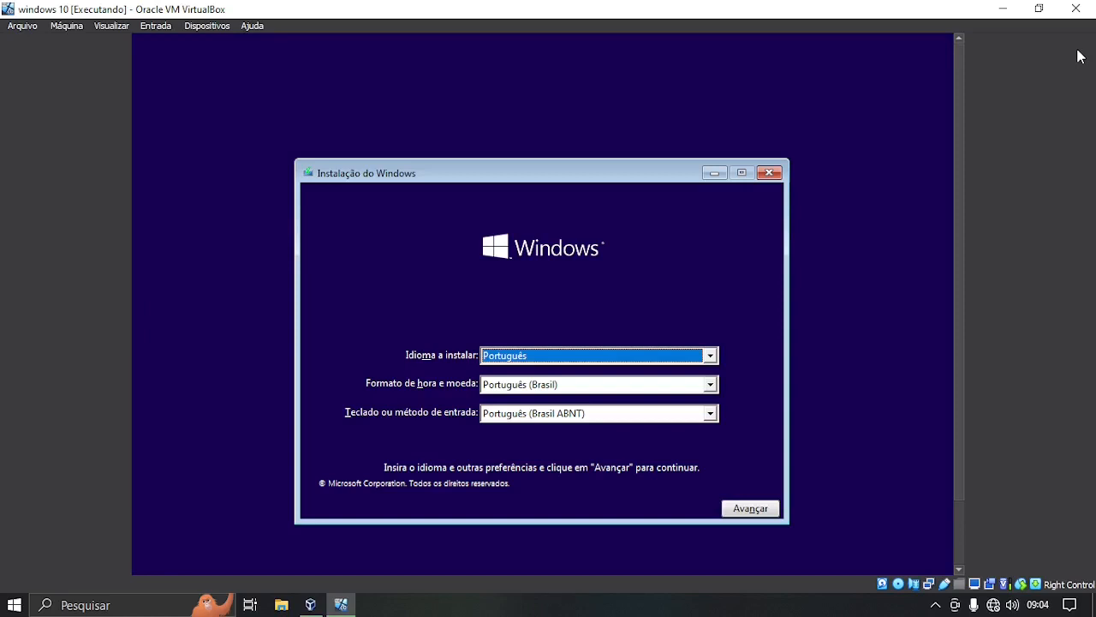
pyautogui.click(752, 511)
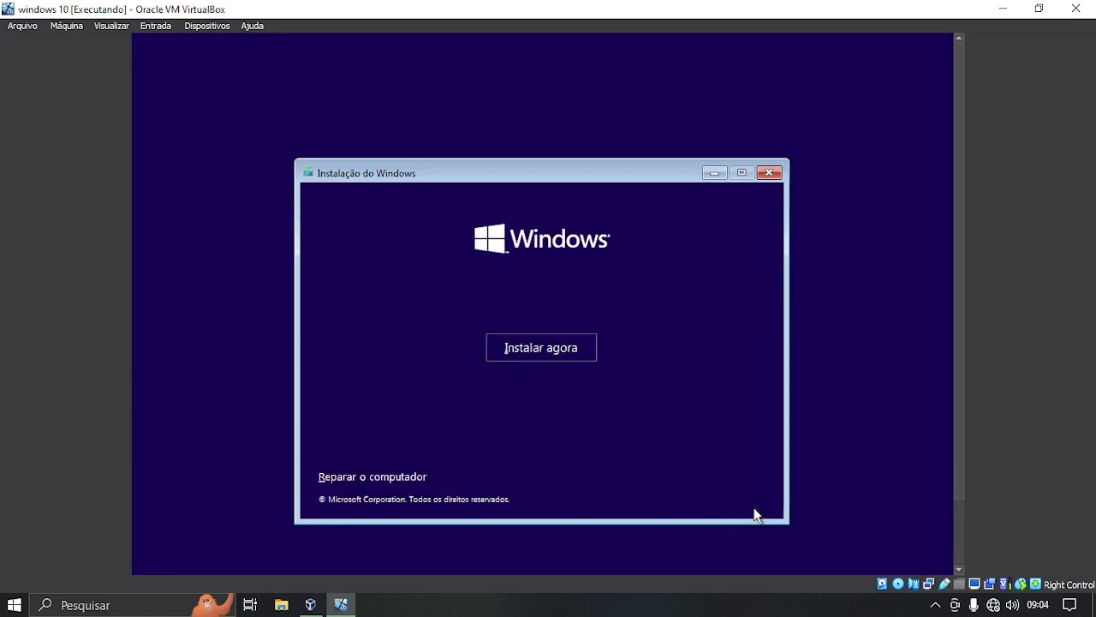
pyautogui.click(526, 349)
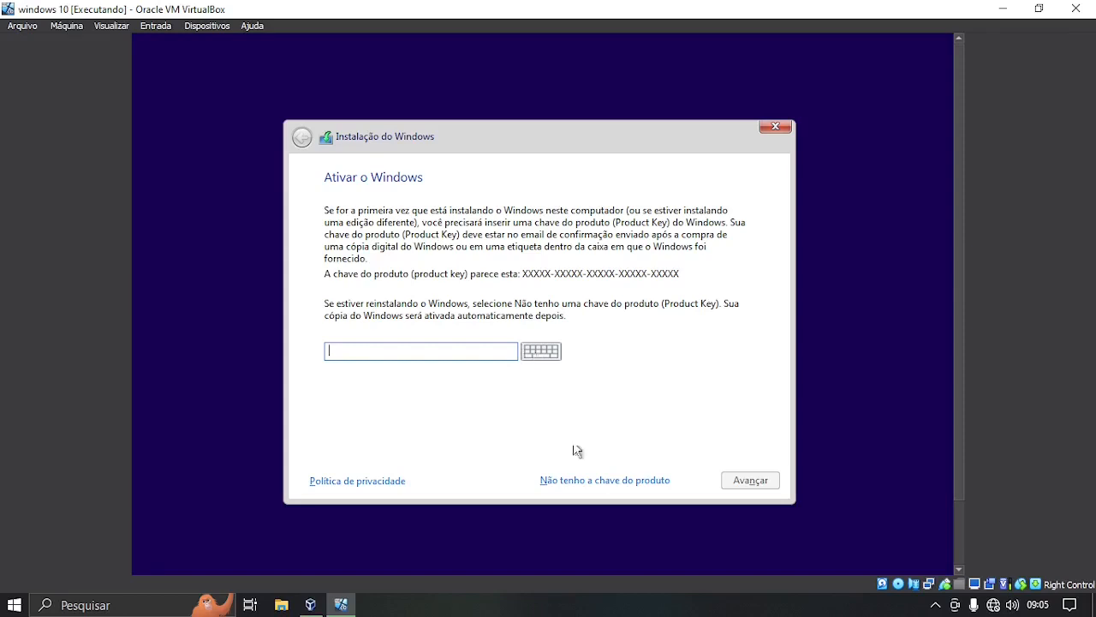
# Skip the product key, select Windows 10 Pro, and accept the license terms.
pyautogui.click(606, 482)
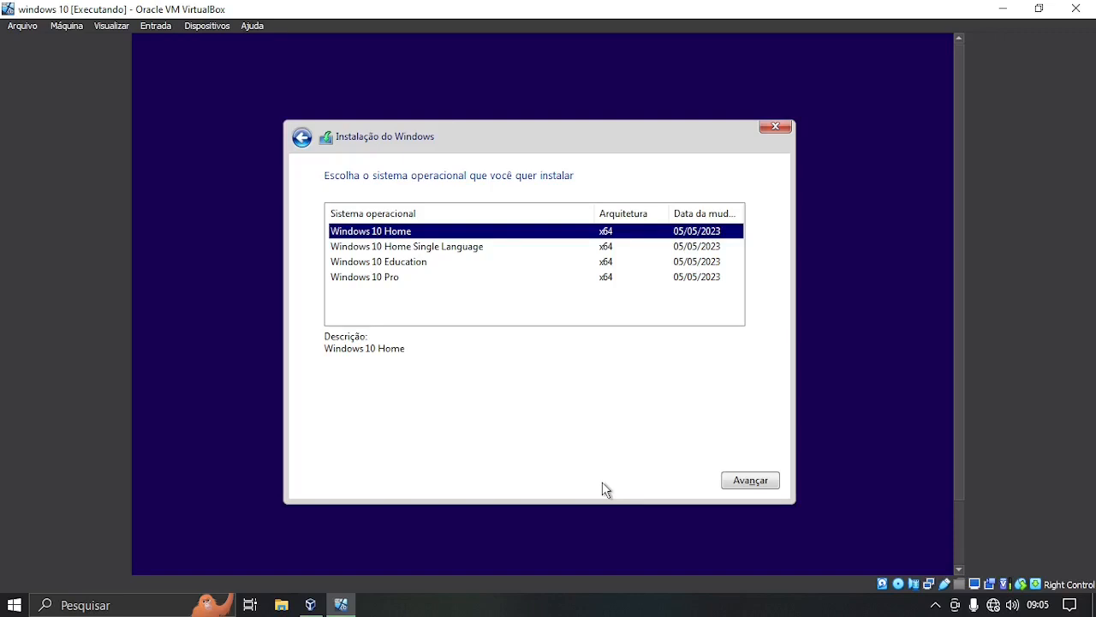
pyautogui.click(396, 278)
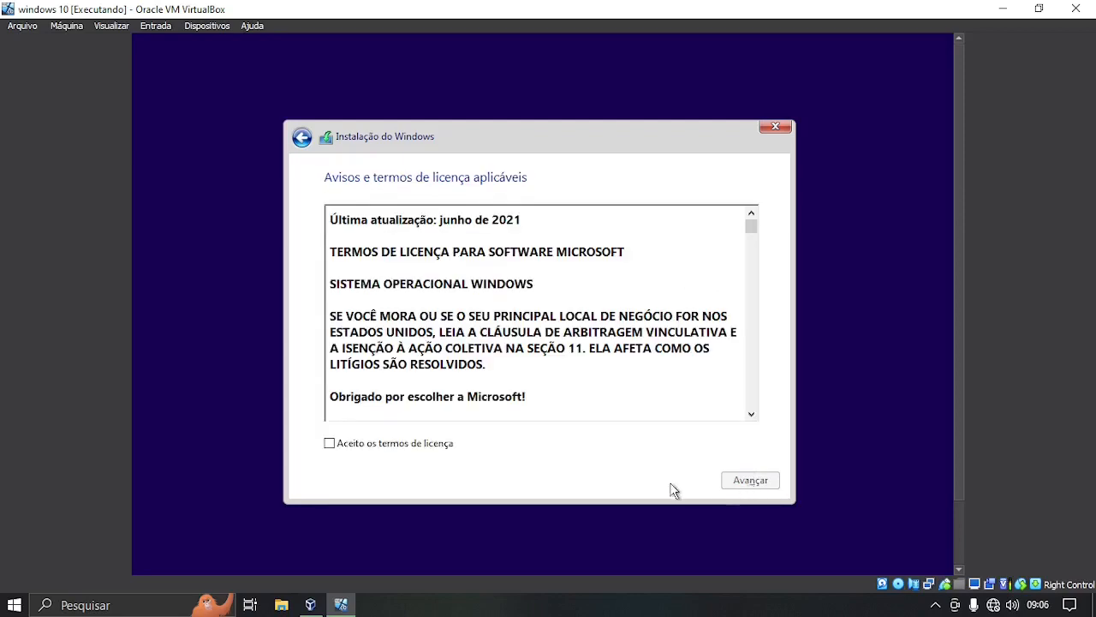
pyautogui.click(331, 446)
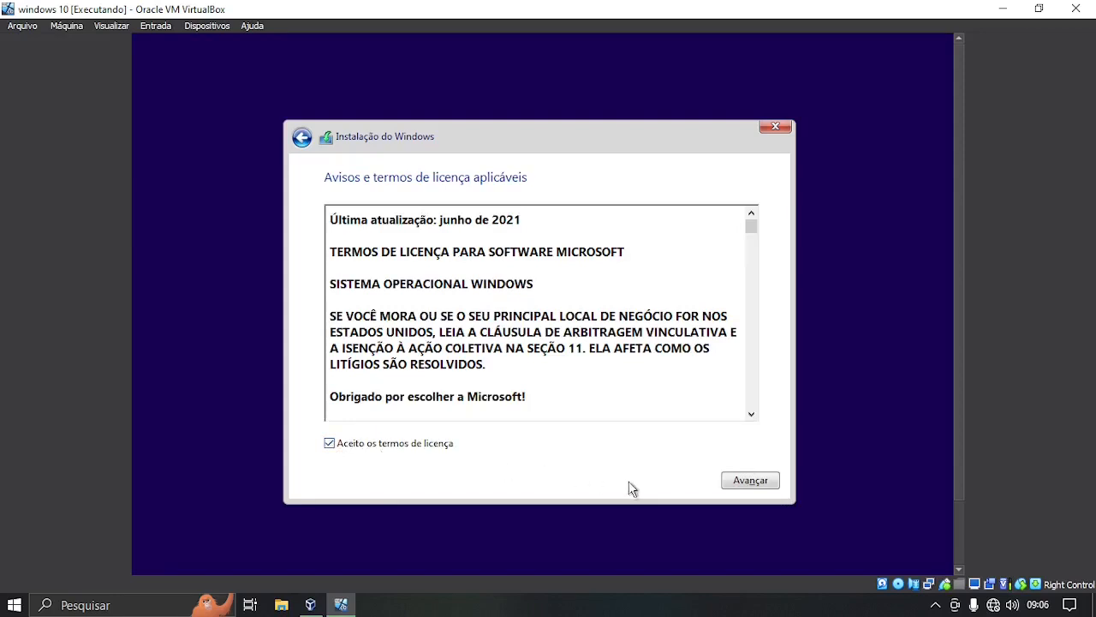
pyautogui.click(751, 482)
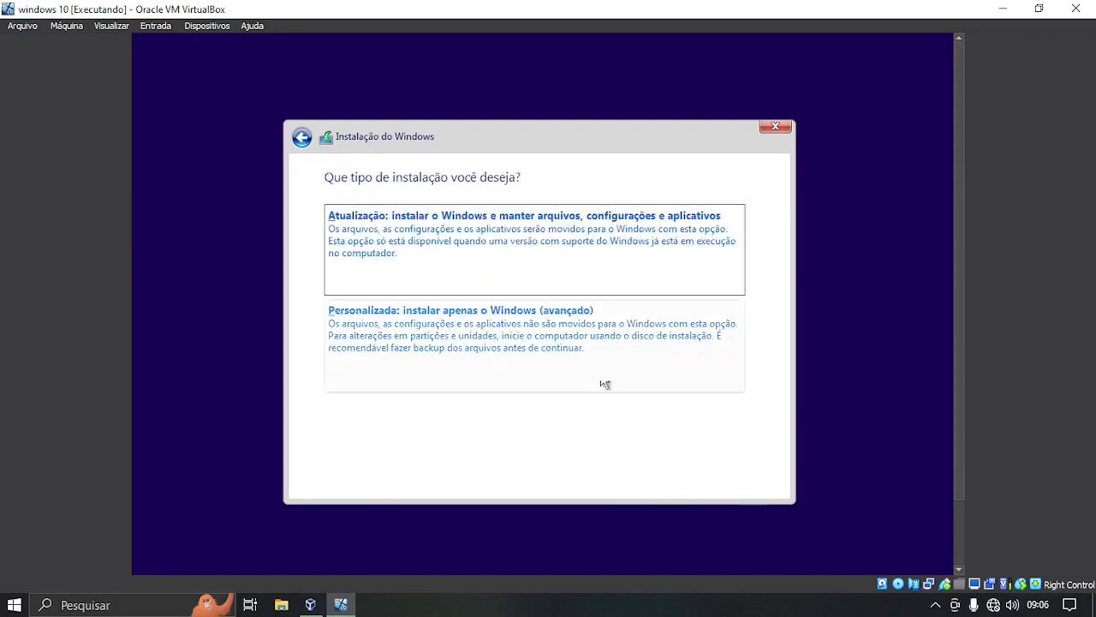
# Choose a custom install and create a 108301 MB partition, accepting the extra system partitions.
pyautogui.click(538, 331)
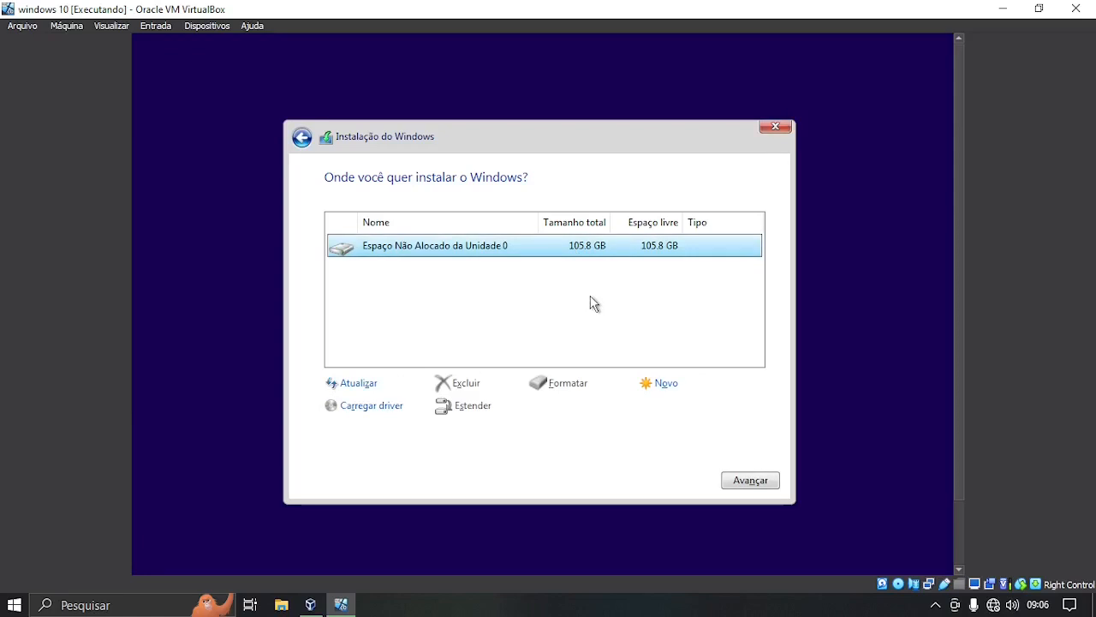
pyautogui.click(666, 383)
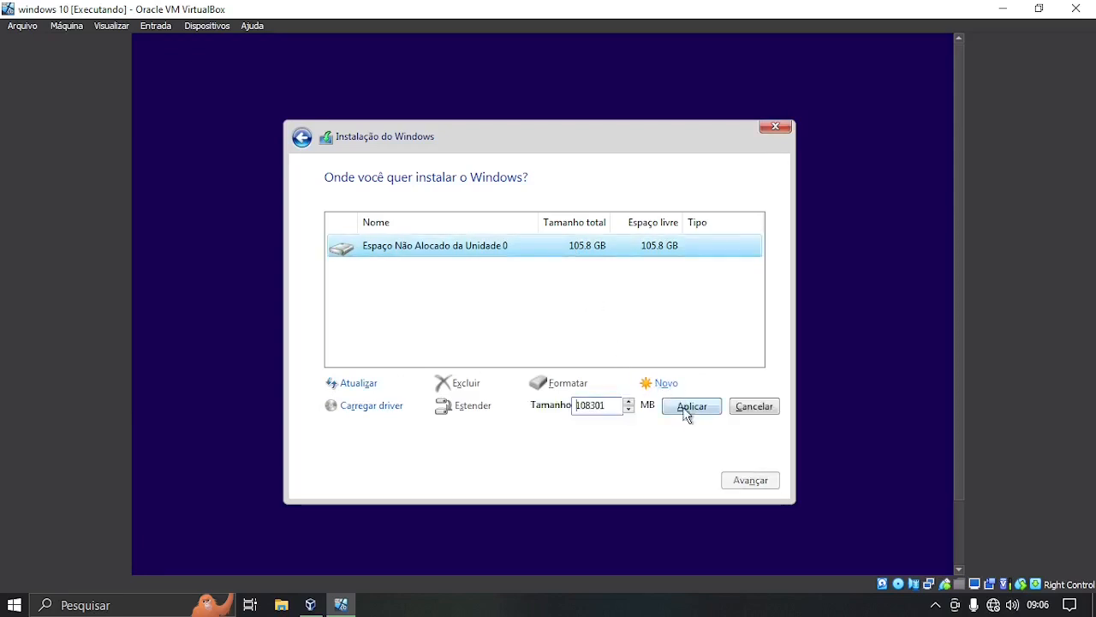
pyautogui.click(692, 411)
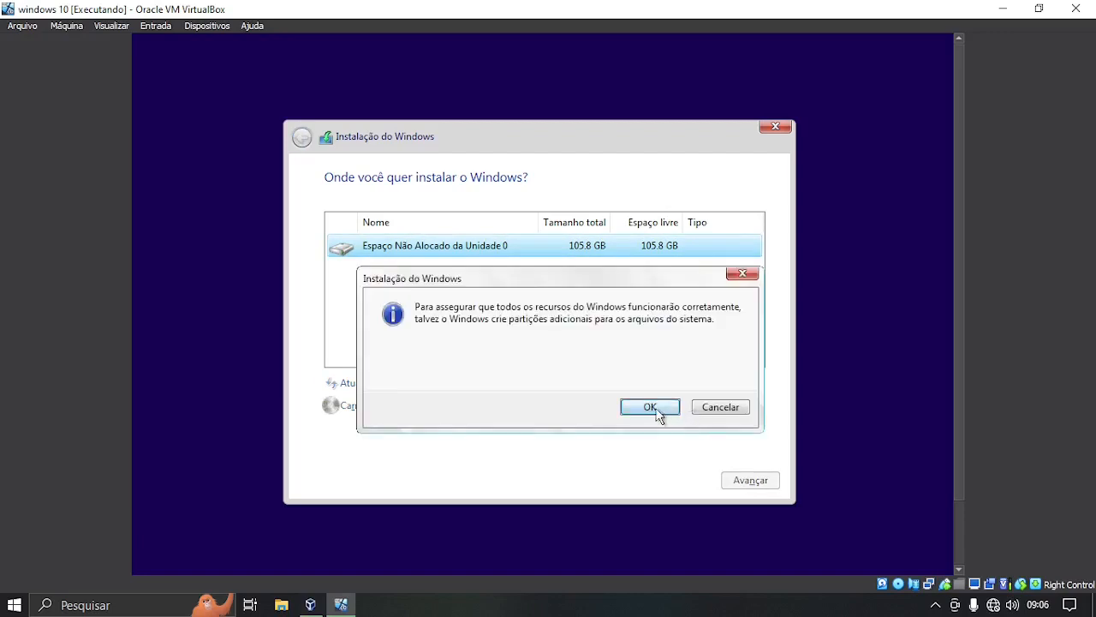
pyautogui.click(655, 410)
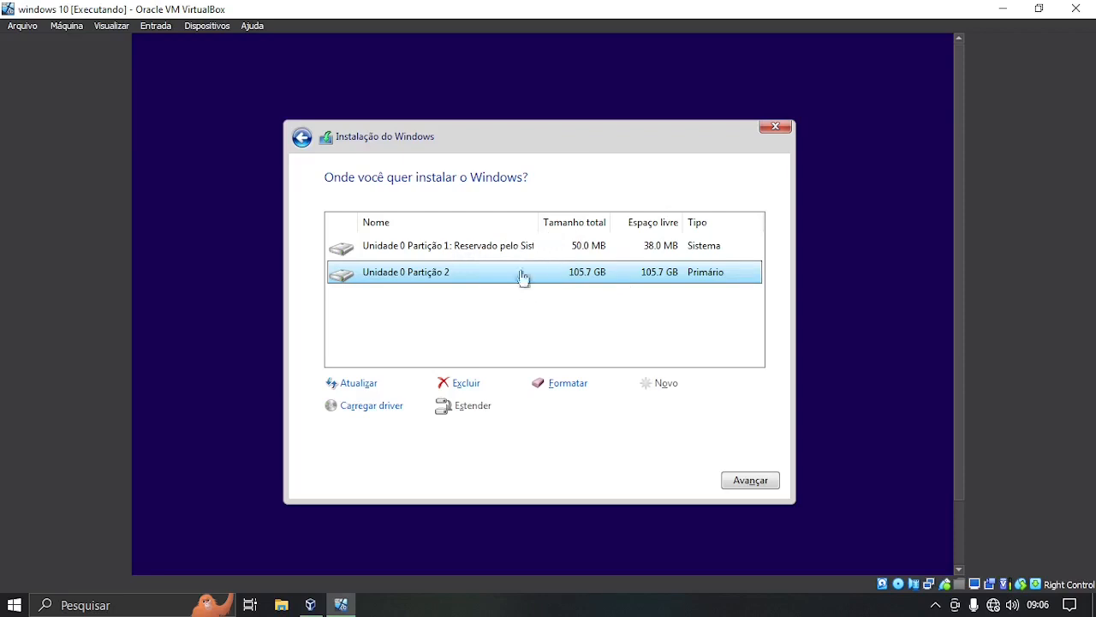
# Delete the 50 MB system reserved partition and the 105.7 GB Partição 1.
pyautogui.click(465, 245)
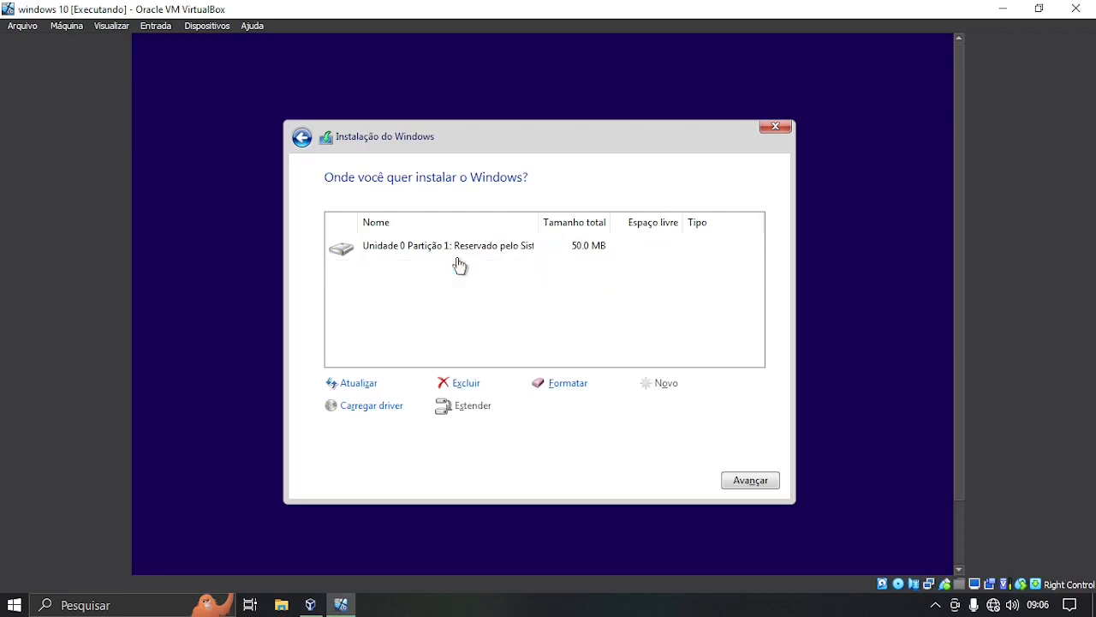
pyautogui.click(464, 383)
pyautogui.click(649, 408)
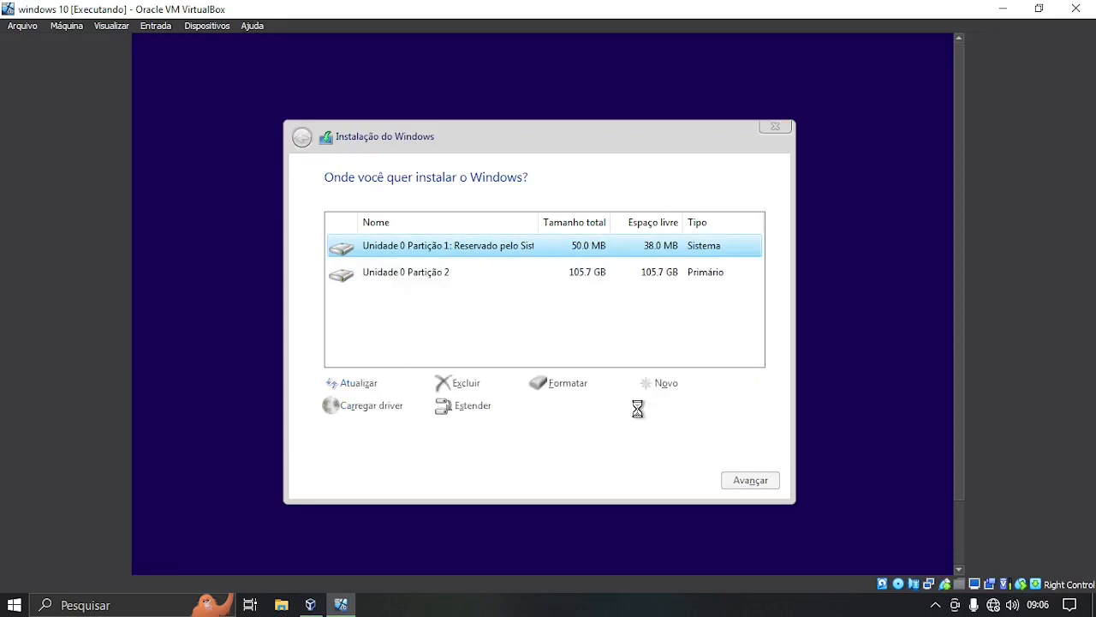
pyautogui.click(582, 275)
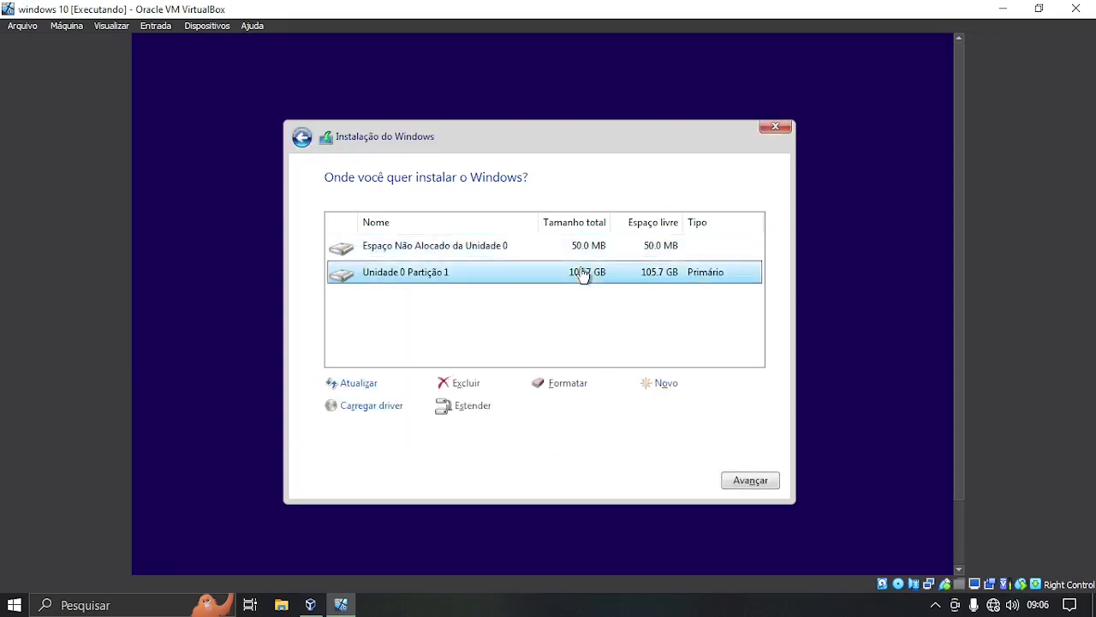
pyautogui.click(469, 386)
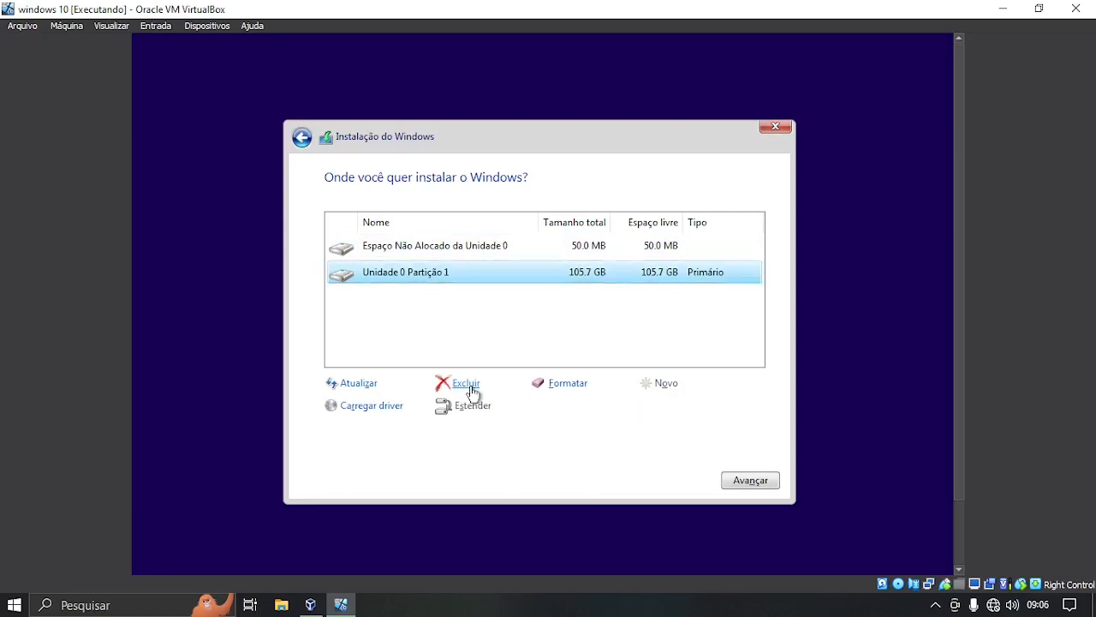
pyautogui.click(637, 408)
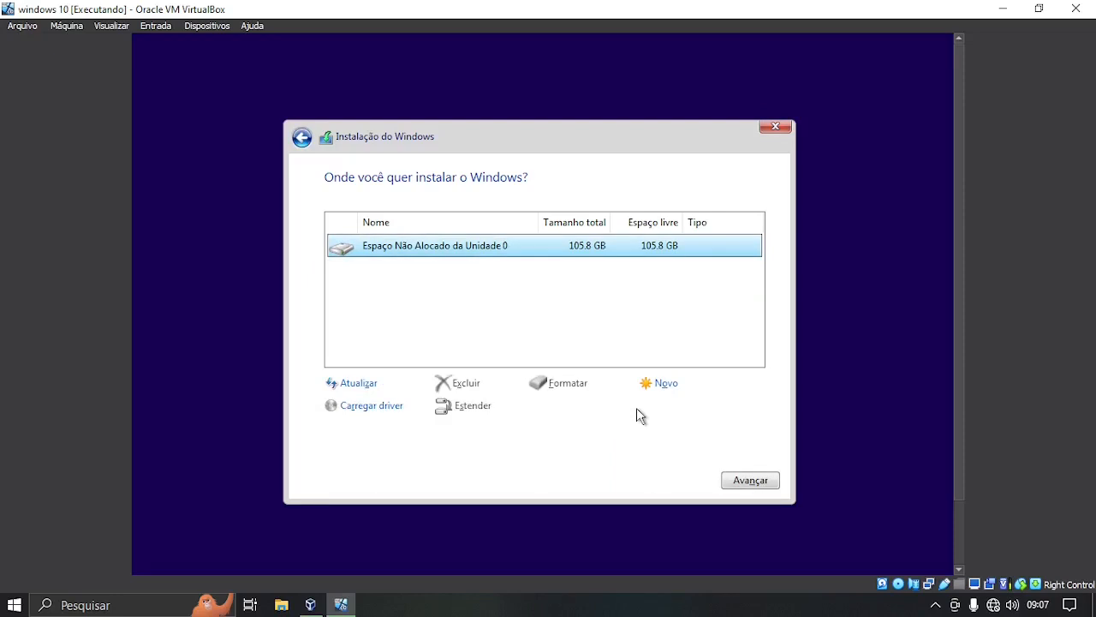
# Recreate the partitions on the unallocated space and install Windows on Partição 2.
pyautogui.click(667, 385)
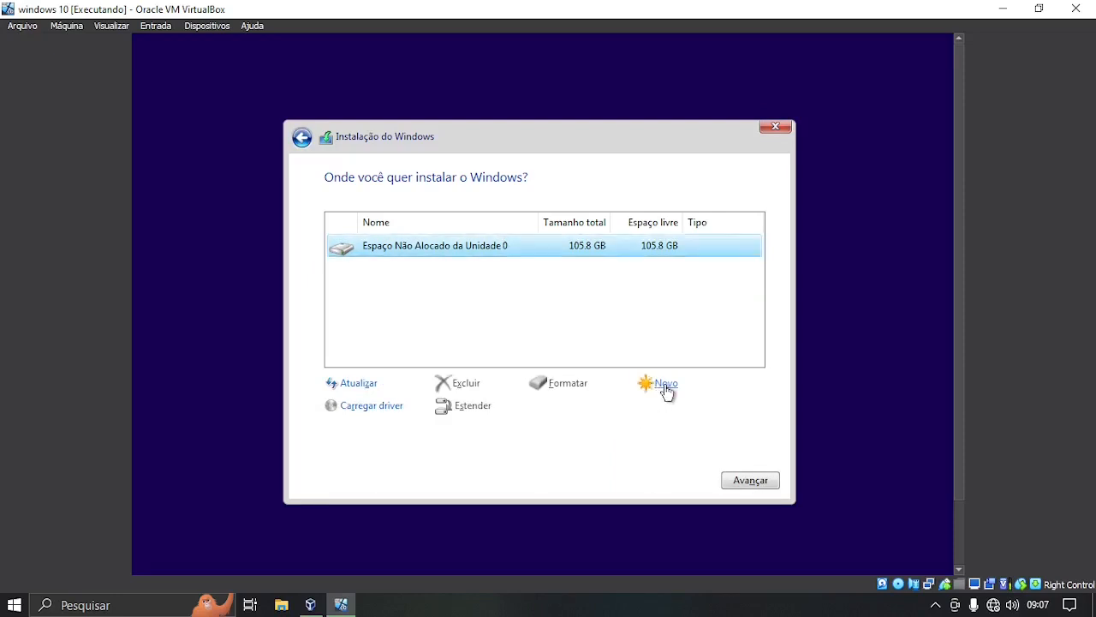
pyautogui.click(682, 409)
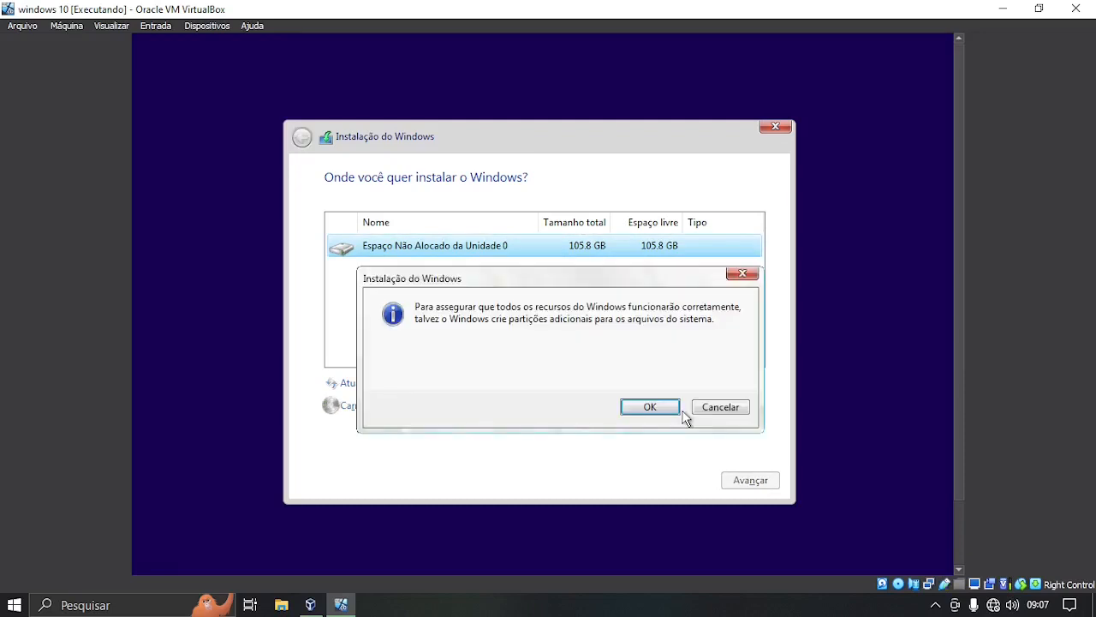
pyautogui.click(655, 406)
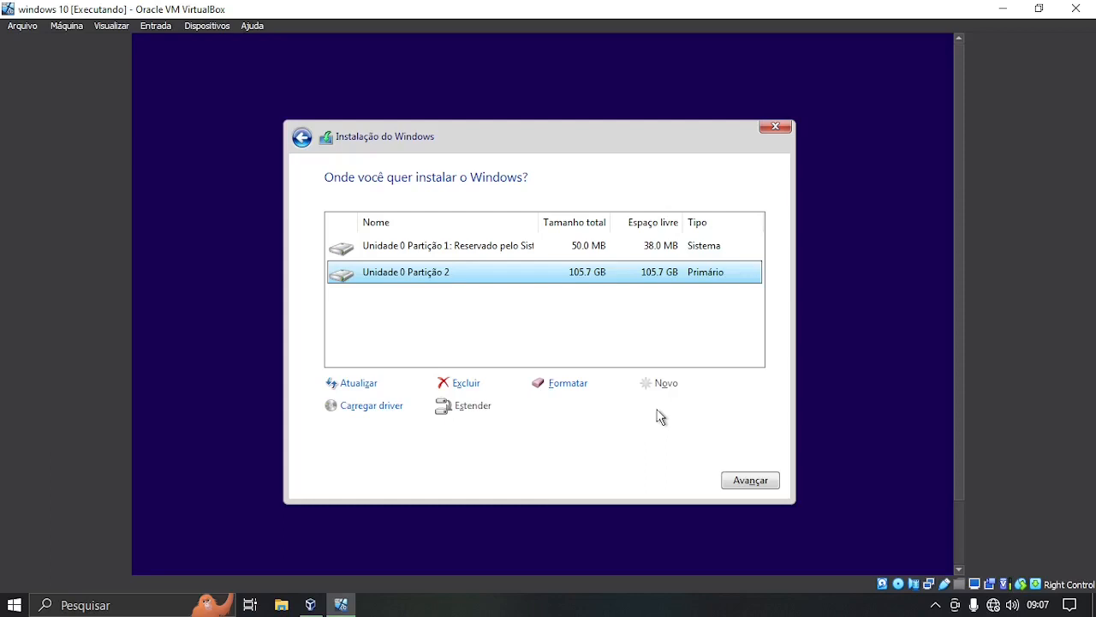
pyautogui.click(757, 484)
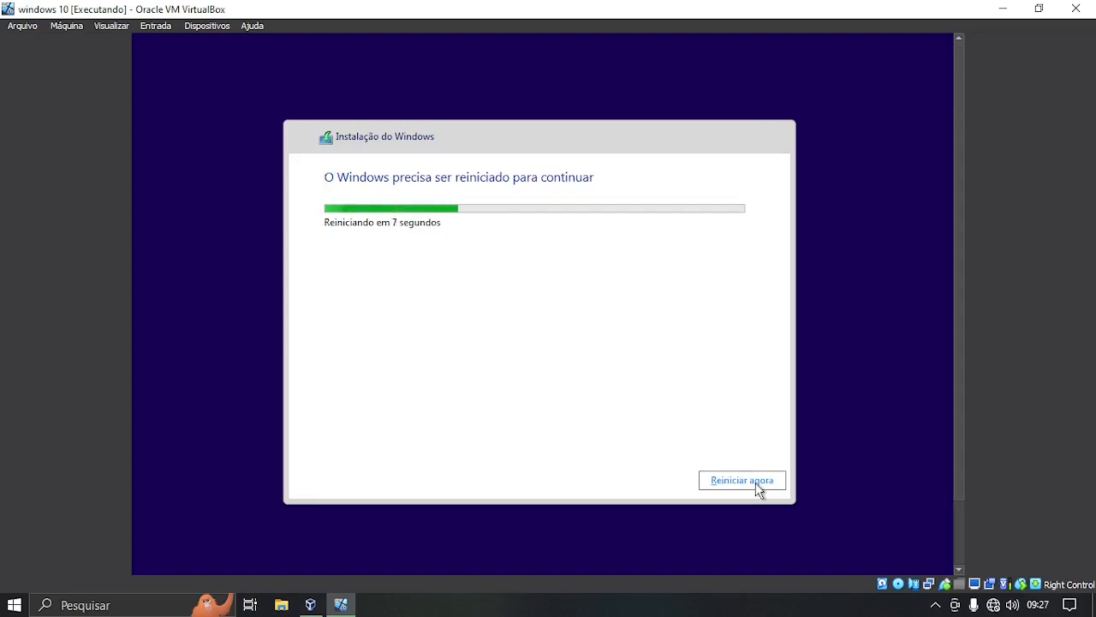
# Restart the virtual machine right away once Windows finishes copying its files.
pyautogui.click(757, 485)
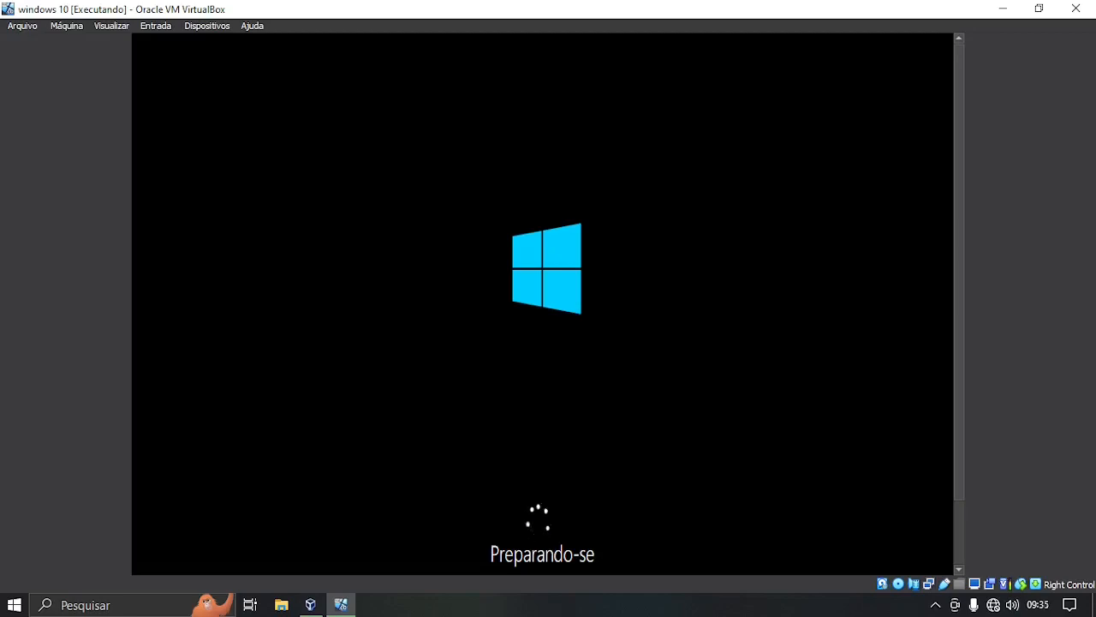
# Make the VM full screen, confirm Brasil region and Português (Brasil ABNT) keyboard, and skip a second layout.
pyautogui.hotkey('ctrl', 'f')
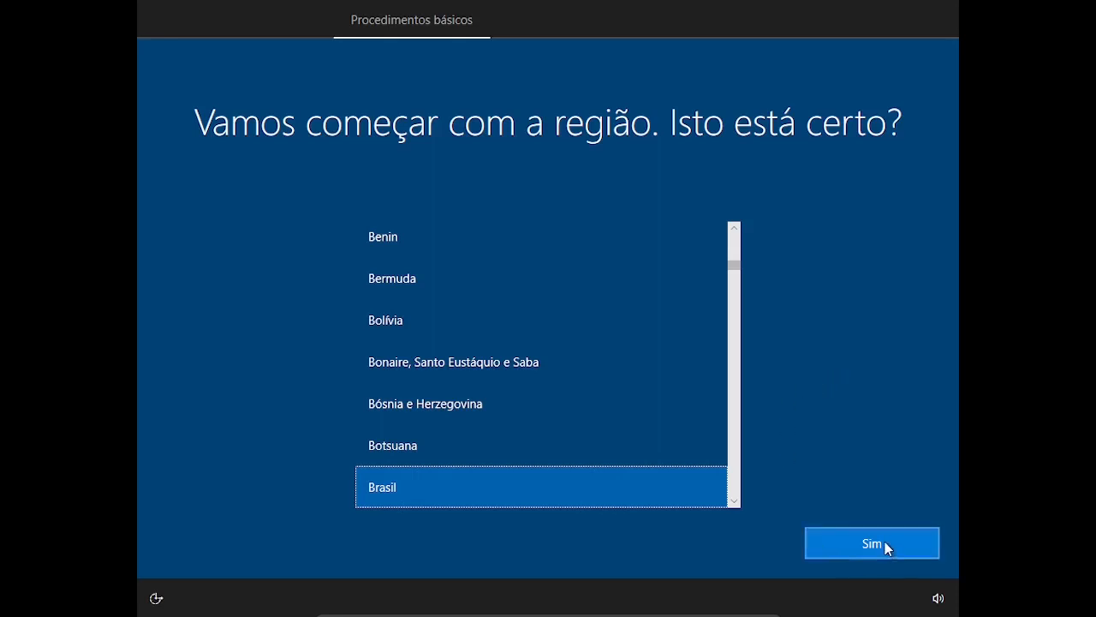
pyautogui.click(886, 543)
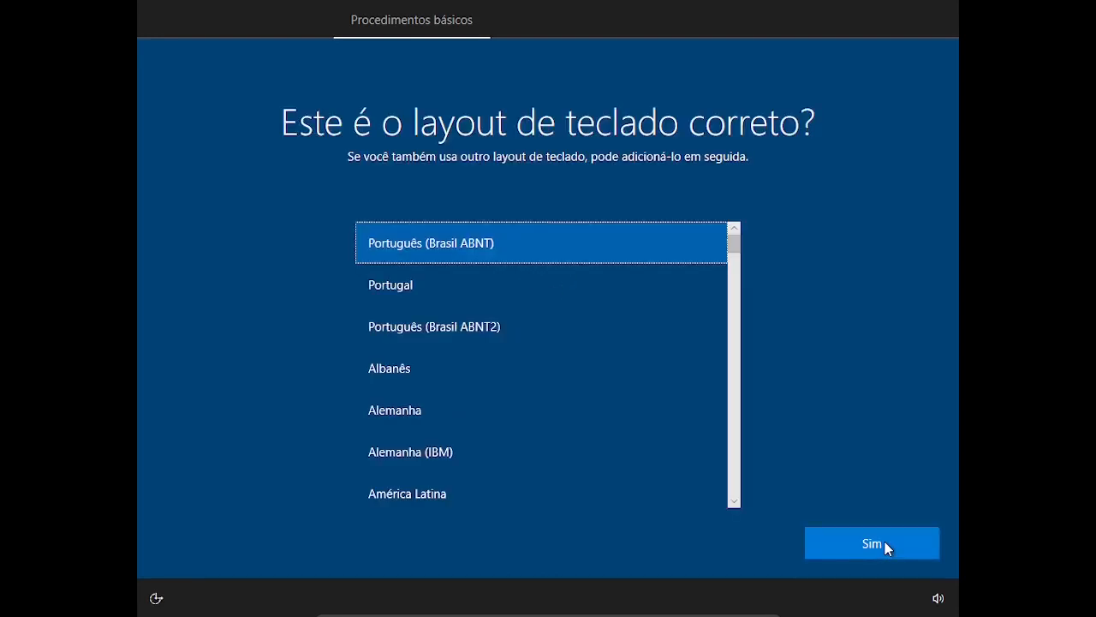
pyautogui.click(885, 543)
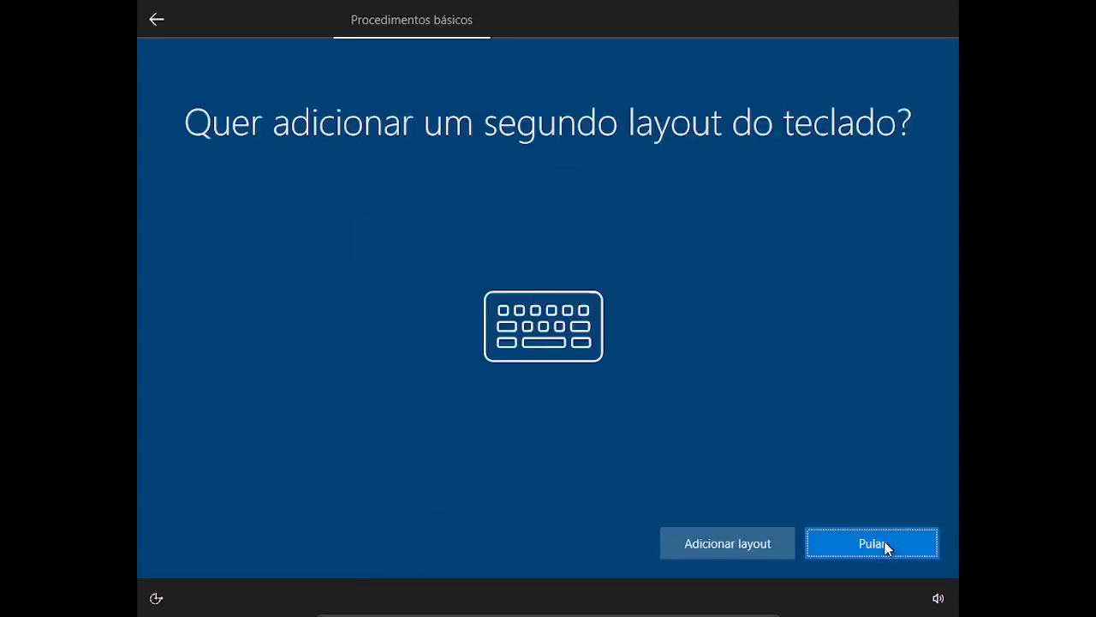
pyautogui.click(885, 544)
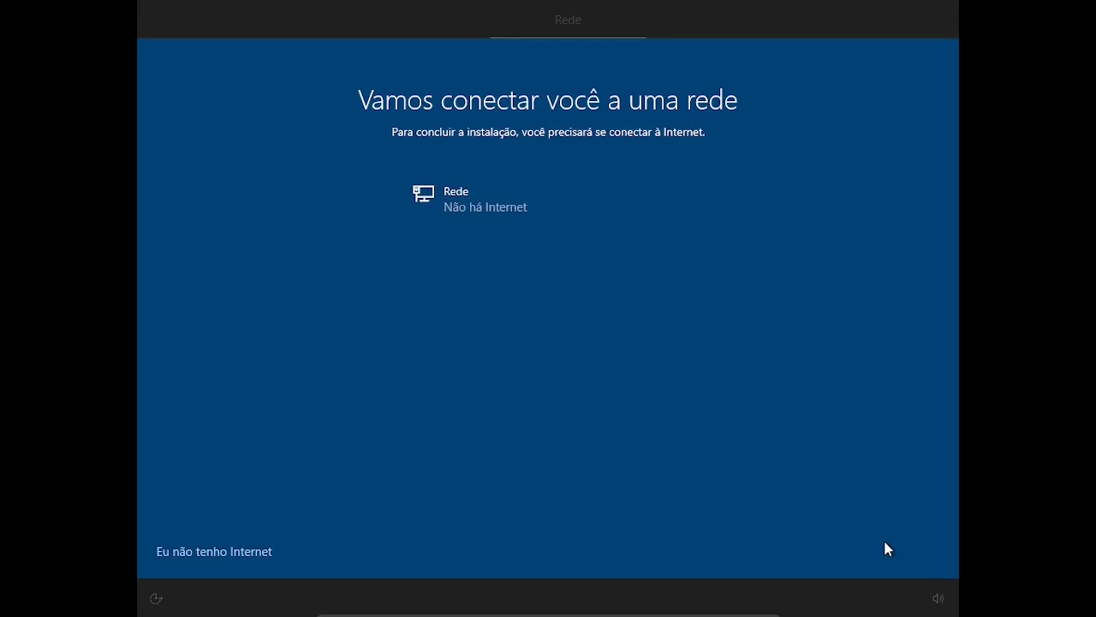
# Choose offline limited setup and enter 'mini curso w10' as the local account name.
pyautogui.click(197, 555)
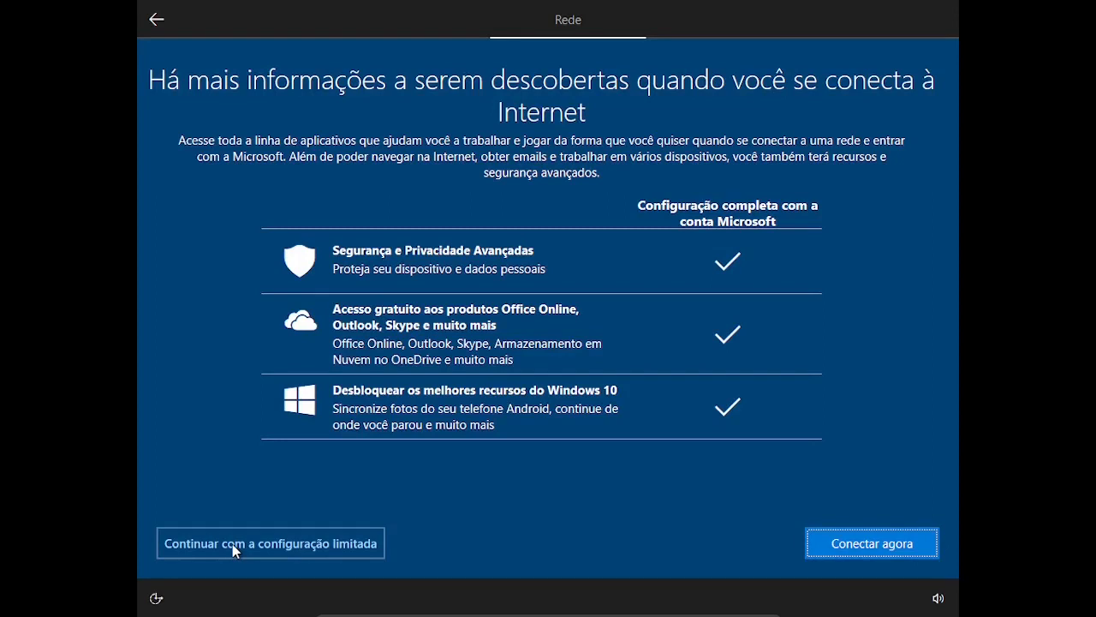
pyautogui.click(232, 544)
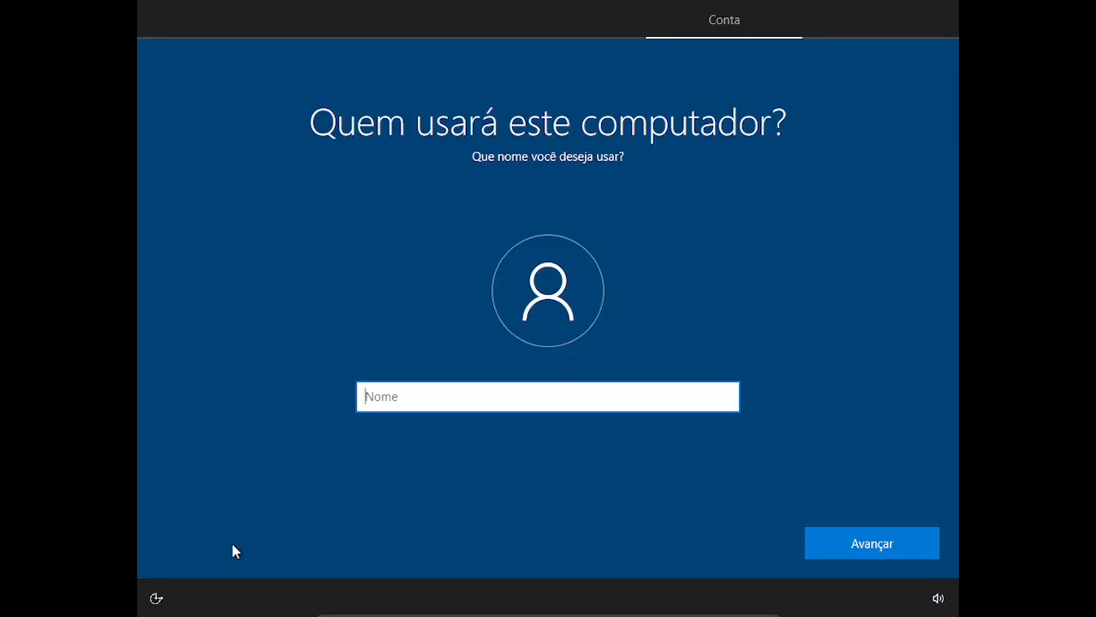
pyautogui.write('mini curso w10')
# Confirm the user name, then enter the account password and confirm it.
pyautogui.click(863, 548)
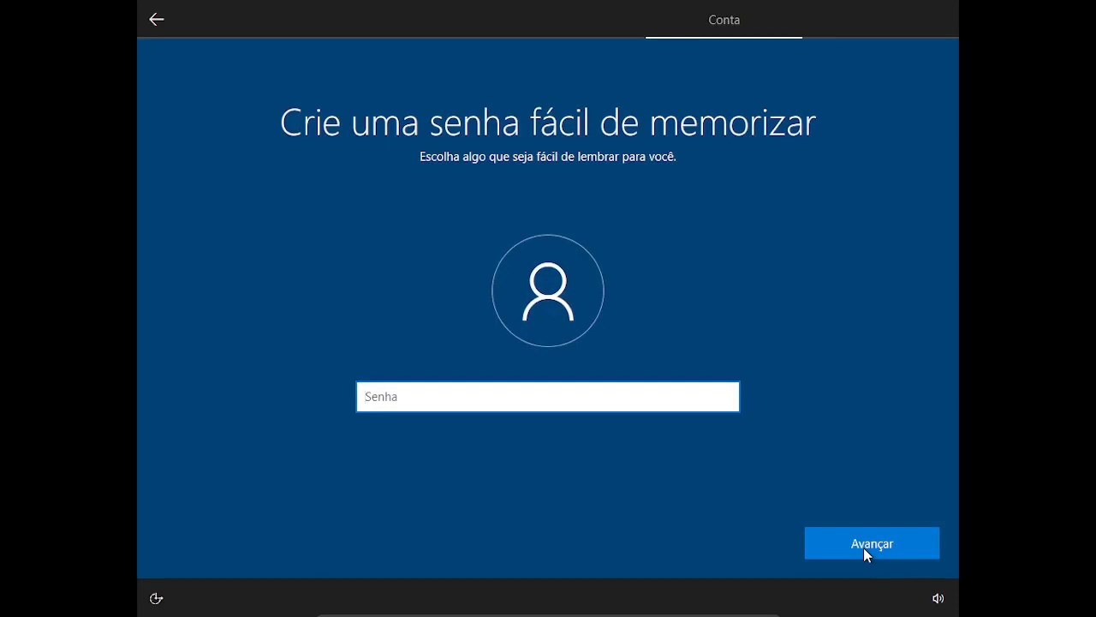
pyautogui.write('1234')
pyautogui.click(864, 549)
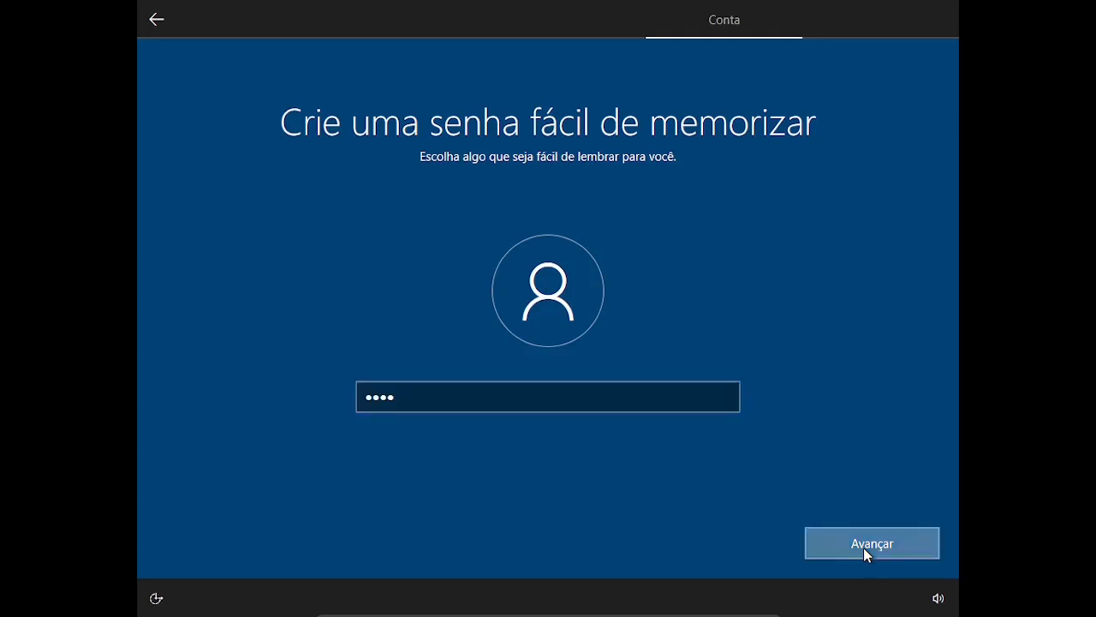
pyautogui.write('1234')
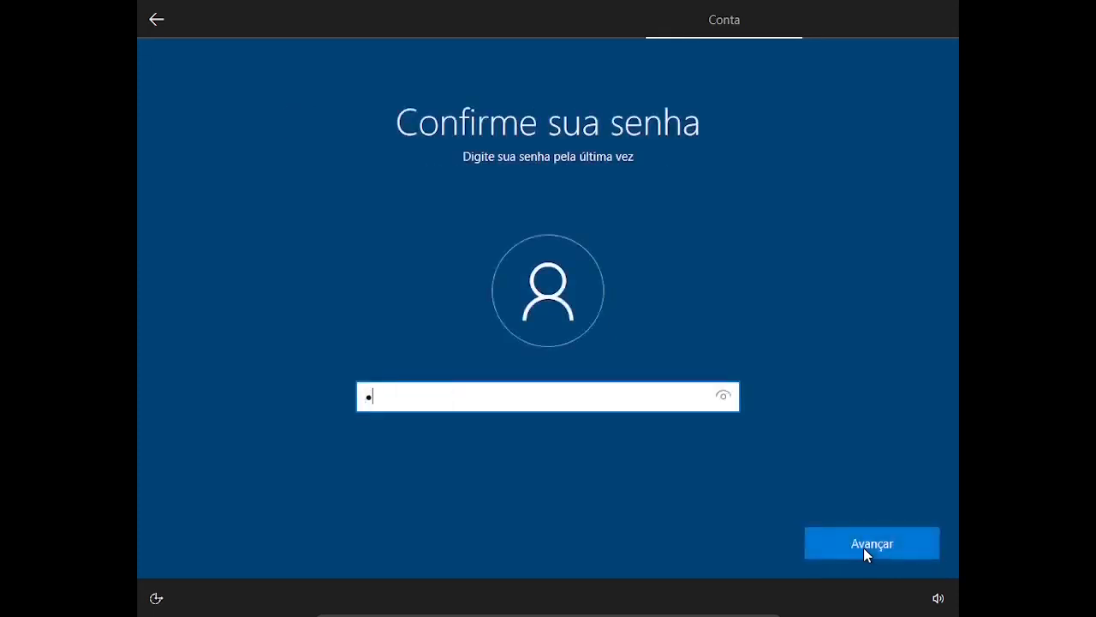
pyautogui.click(864, 547)
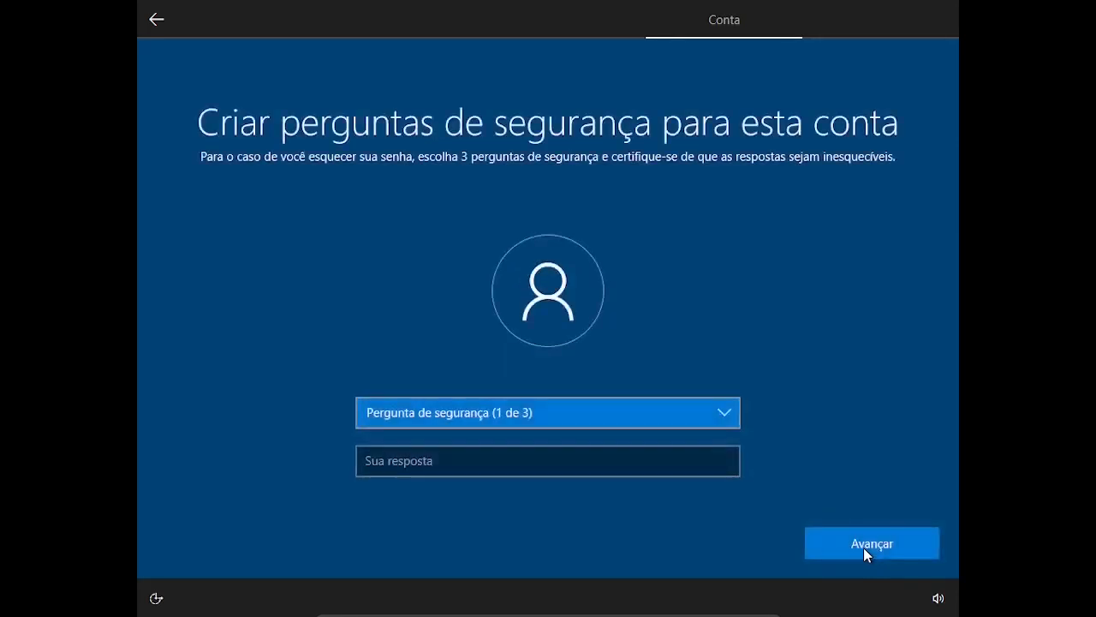
# Pick the birth city security question and complete the security questions.
pyautogui.click(725, 416)
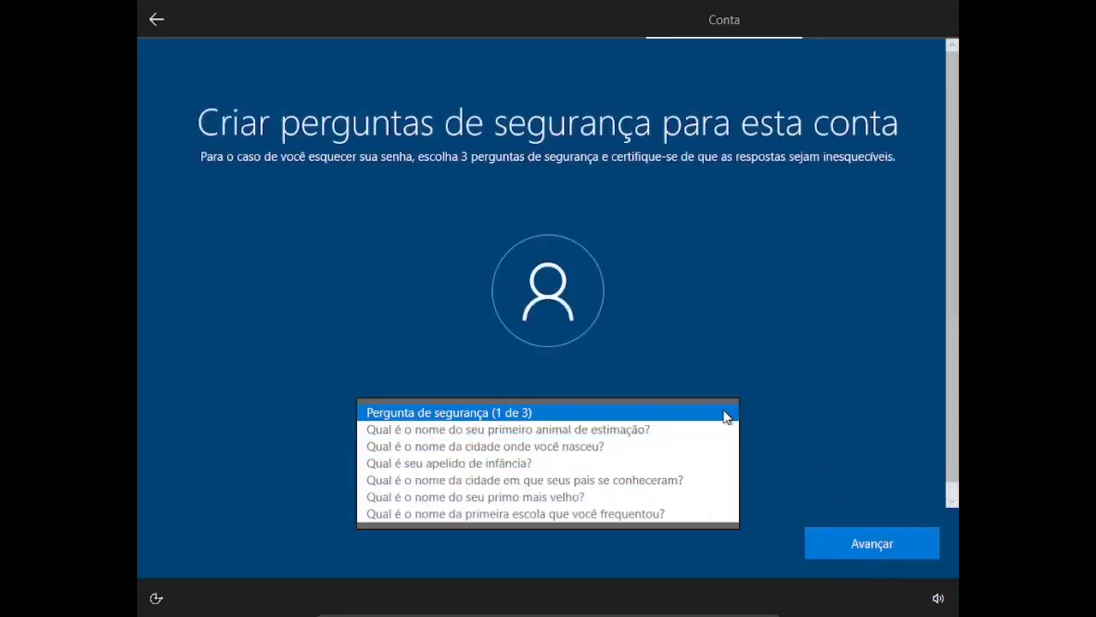
pyautogui.click(591, 430)
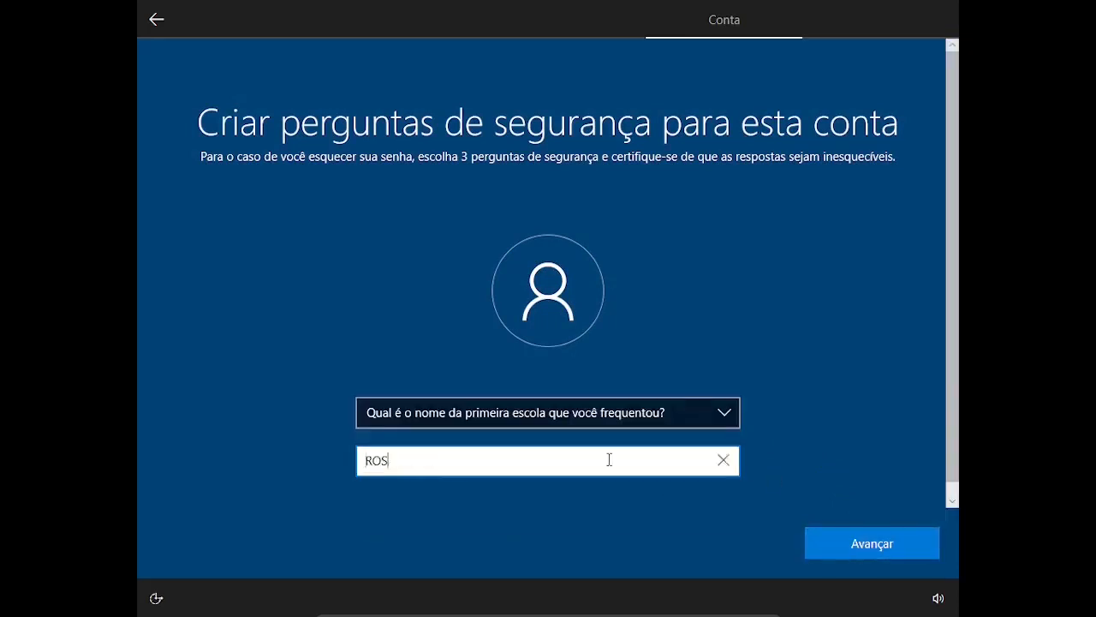
pyautogui.click(851, 539)
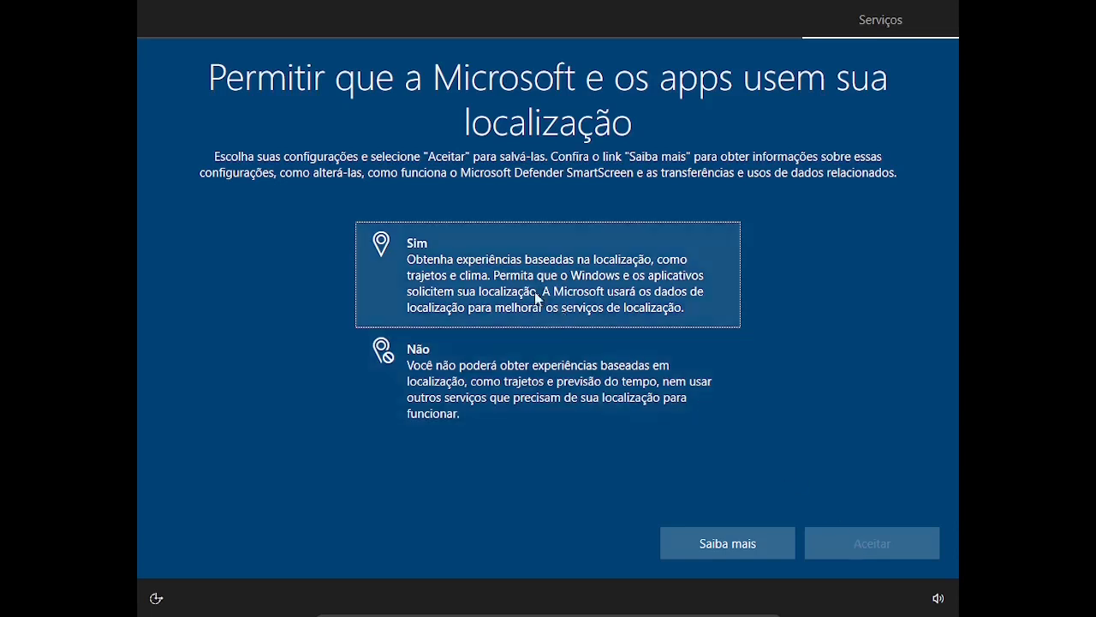
# Allow Windows to use location and accept Cortana so setup reaches the desktop.
pyautogui.click(507, 282)
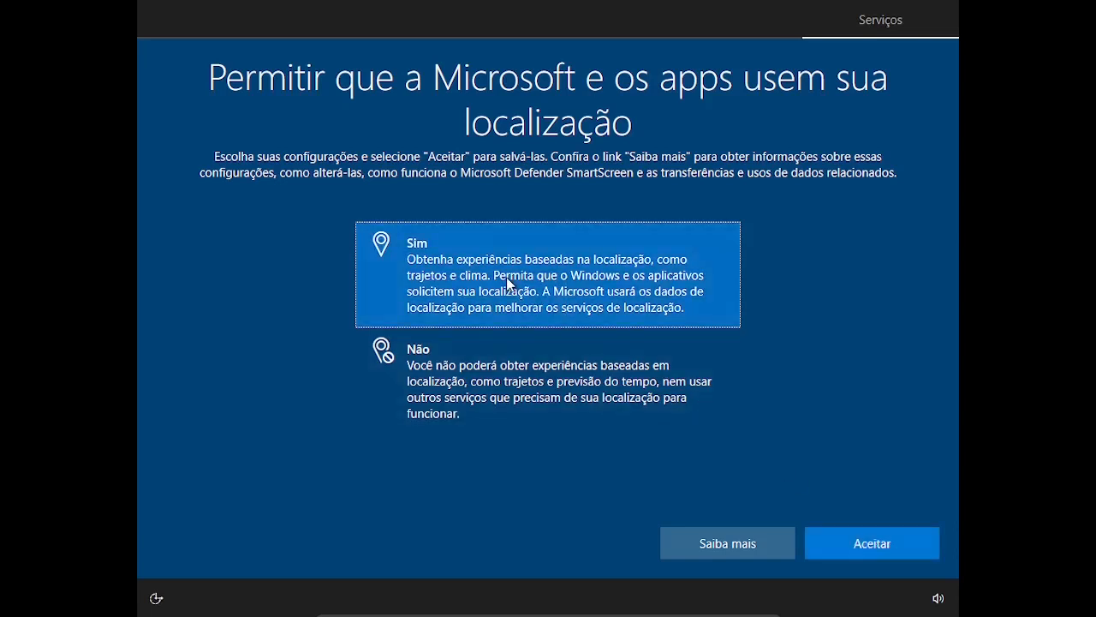
pyautogui.click(856, 541)
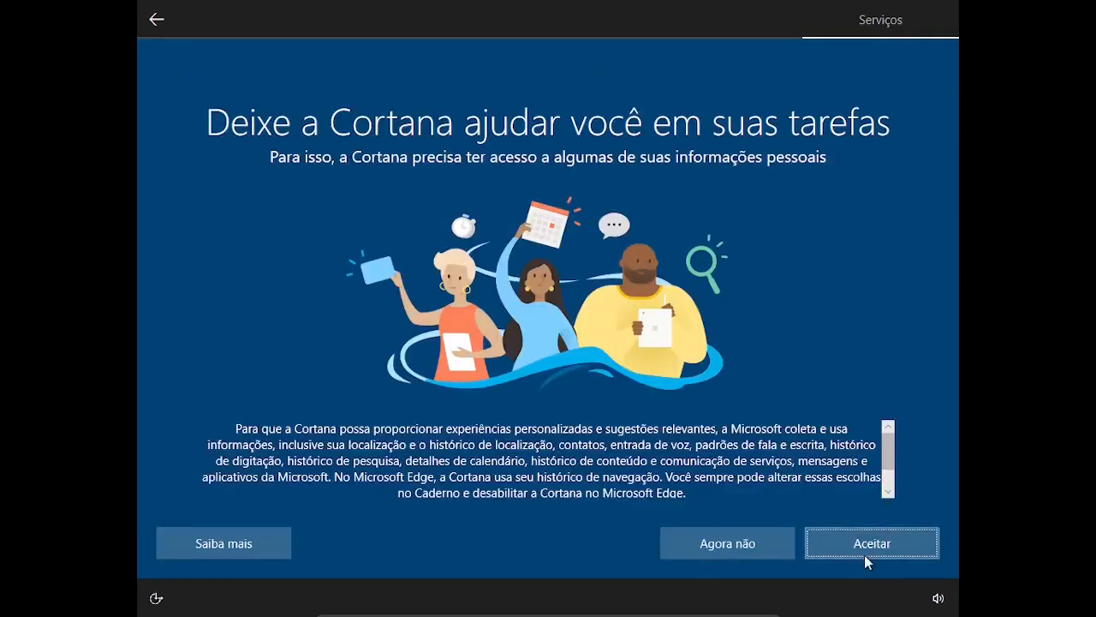
pyautogui.click(868, 543)
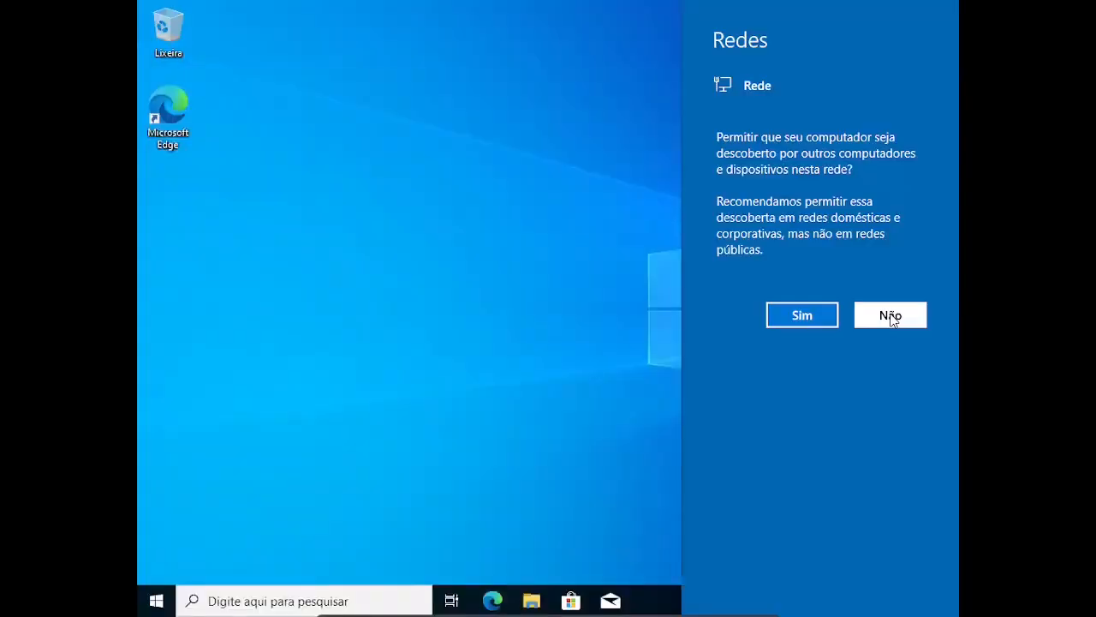
# Decline network discovery, dismiss the Edge offer, and shut down Windows from Start > Power.
pyautogui.click(890, 316)
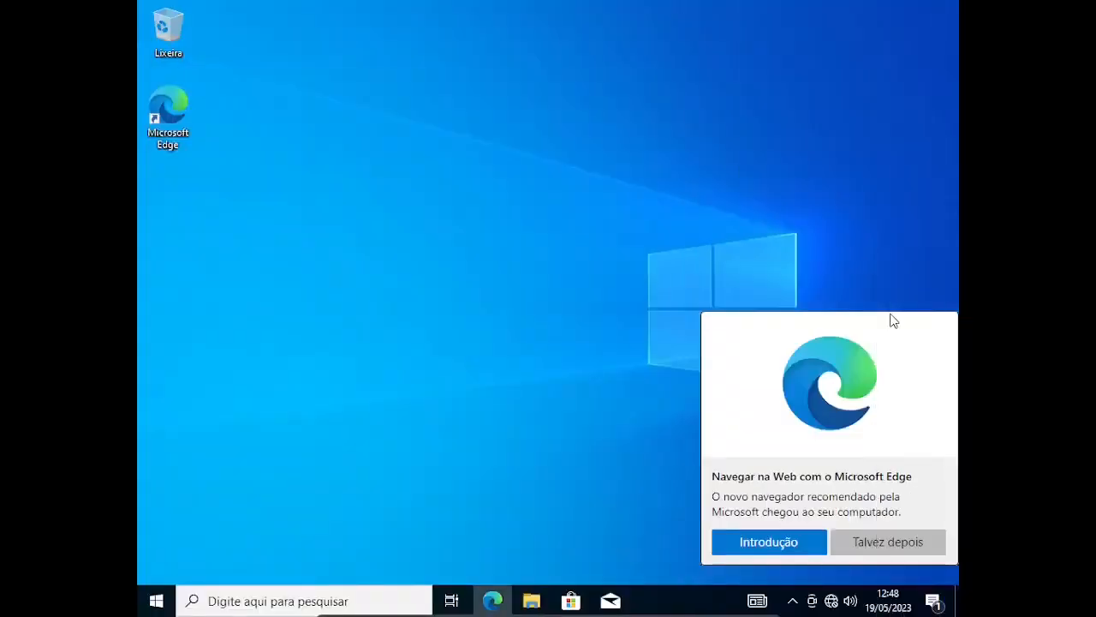
pyautogui.click(887, 542)
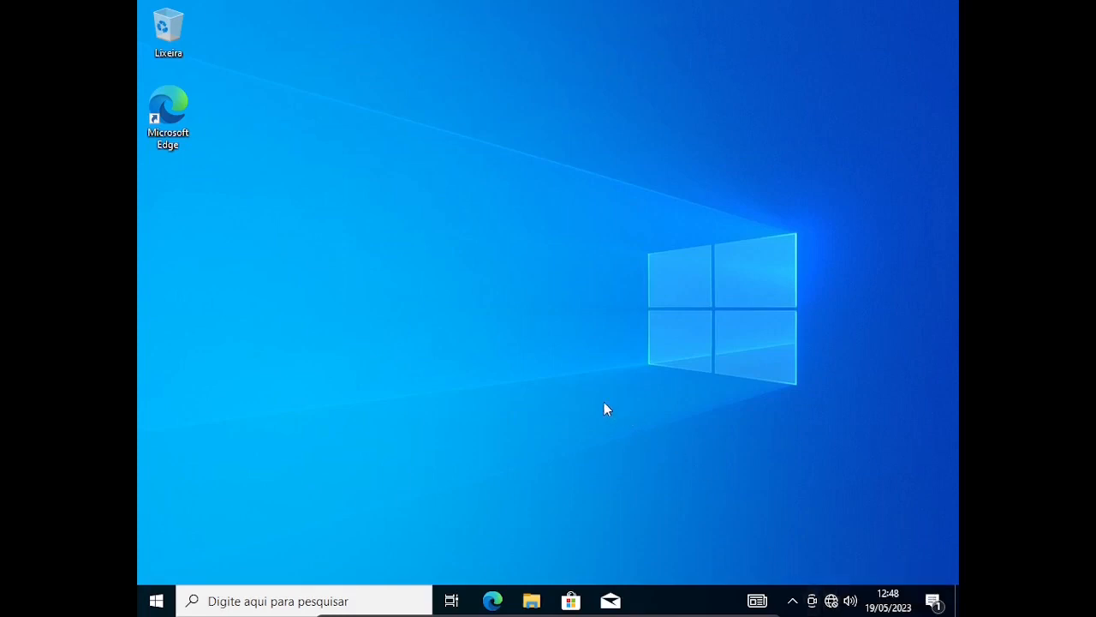
pyautogui.click(161, 603)
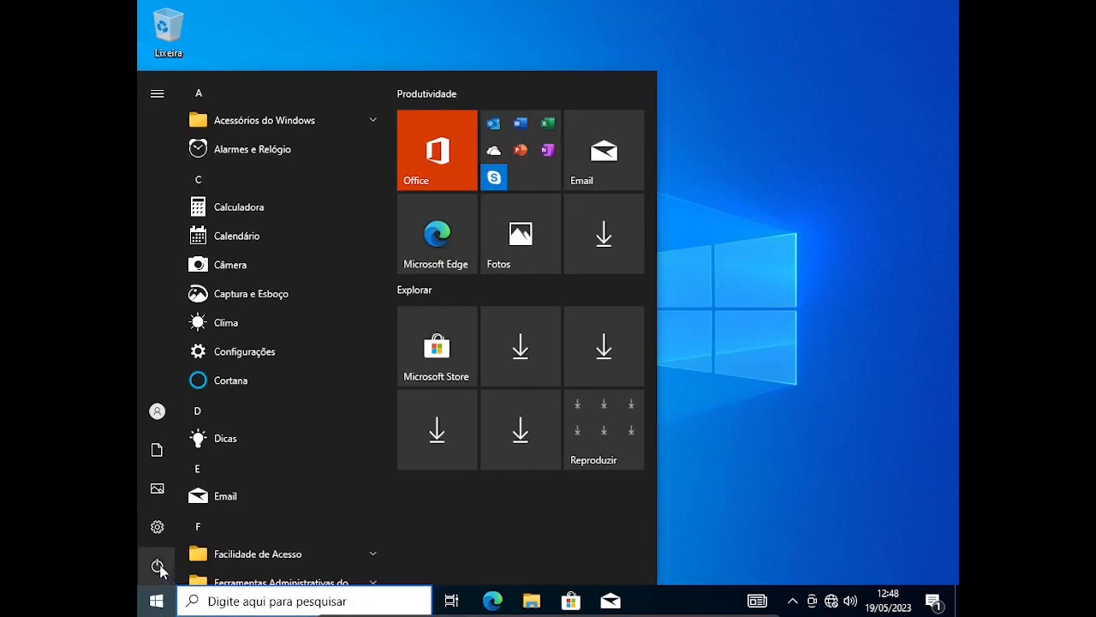
pyautogui.click(159, 566)
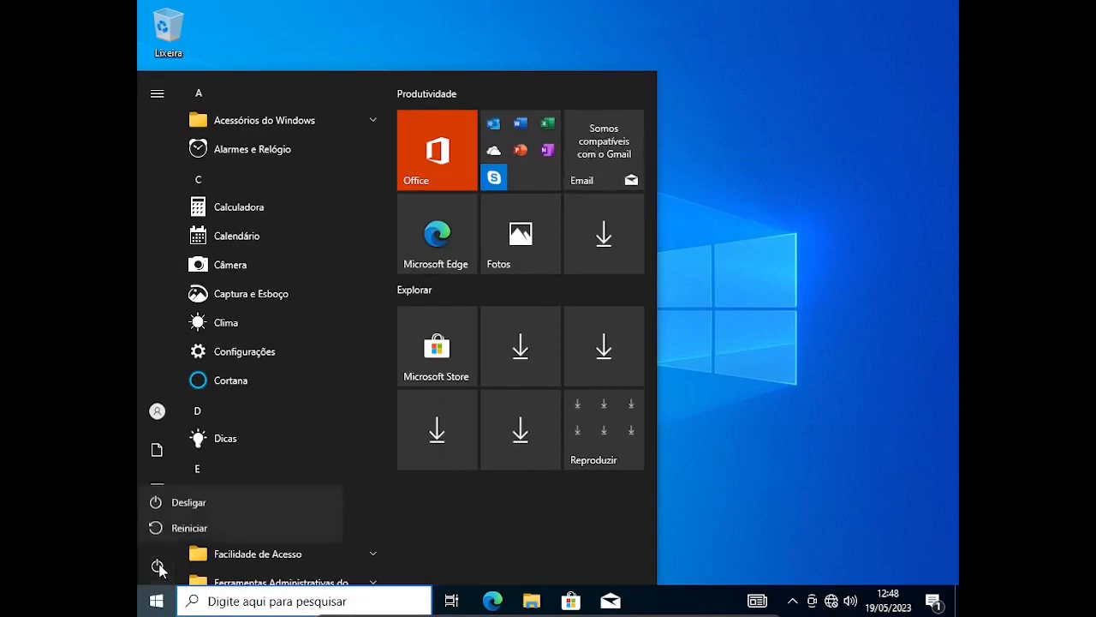
pyautogui.click(218, 500)
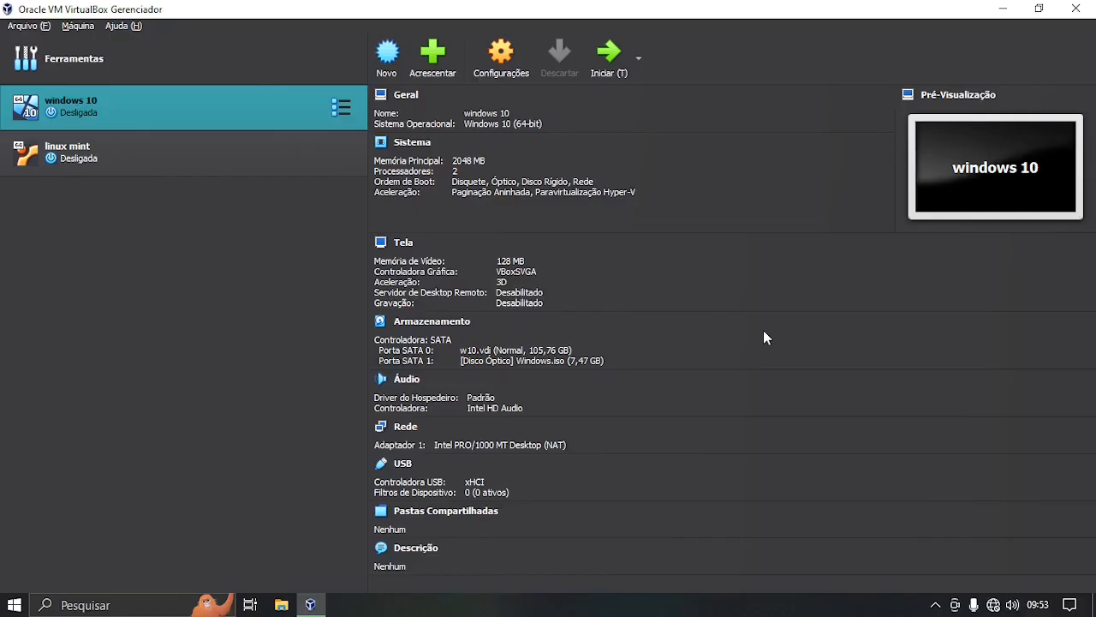
# Select the 'linux mint' VM and start it to reach the GRUB menu.
pyautogui.click(96, 152)
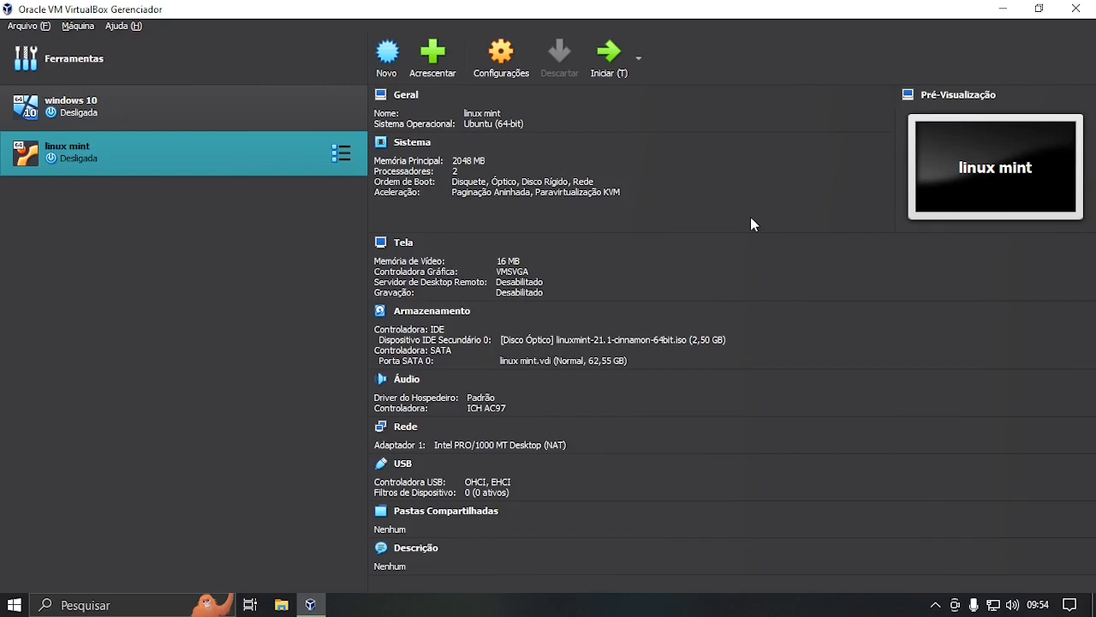
pyautogui.click(608, 53)
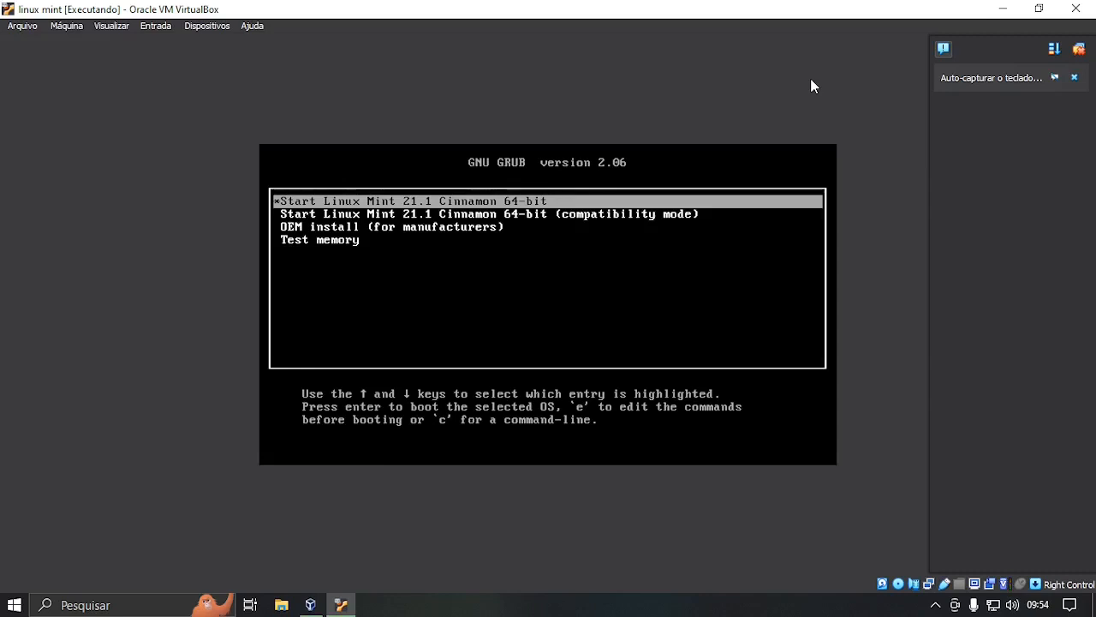
# Boot the Start Linux Mint 21.1 Cinnamon entry and dismiss the VirtualBox notifications.
pyautogui.press('Return')
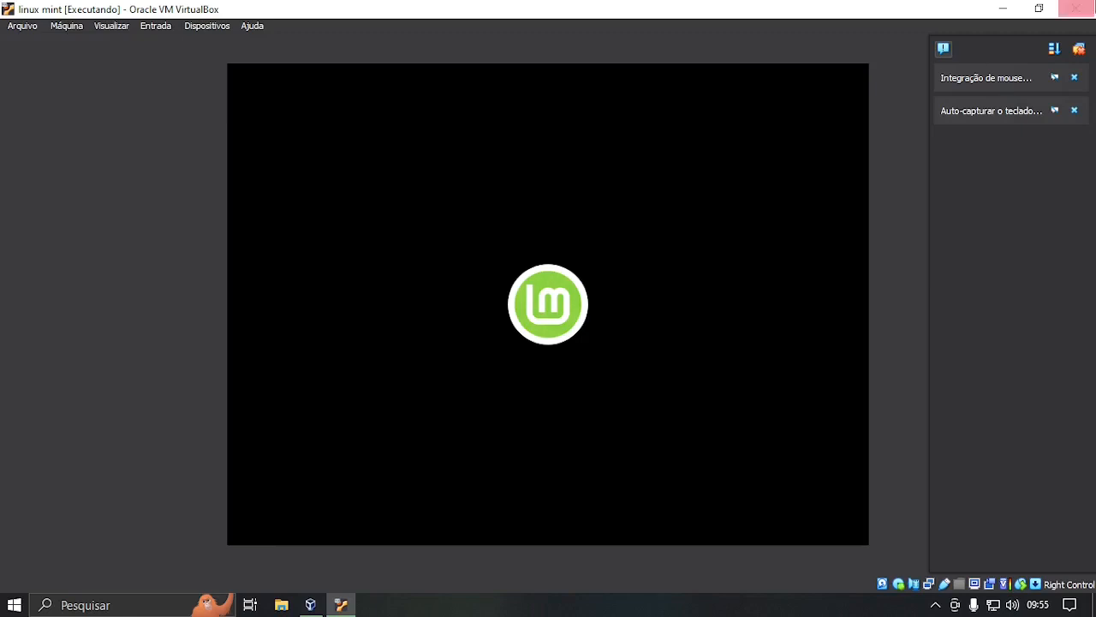
pyautogui.click(1079, 50)
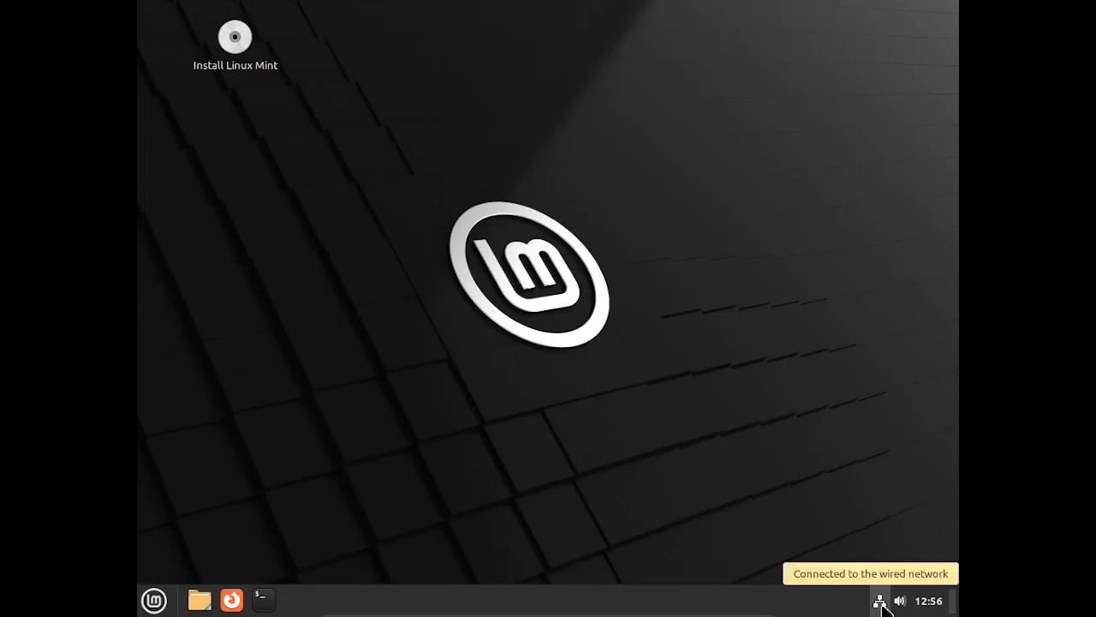
pyautogui.click(154, 600)
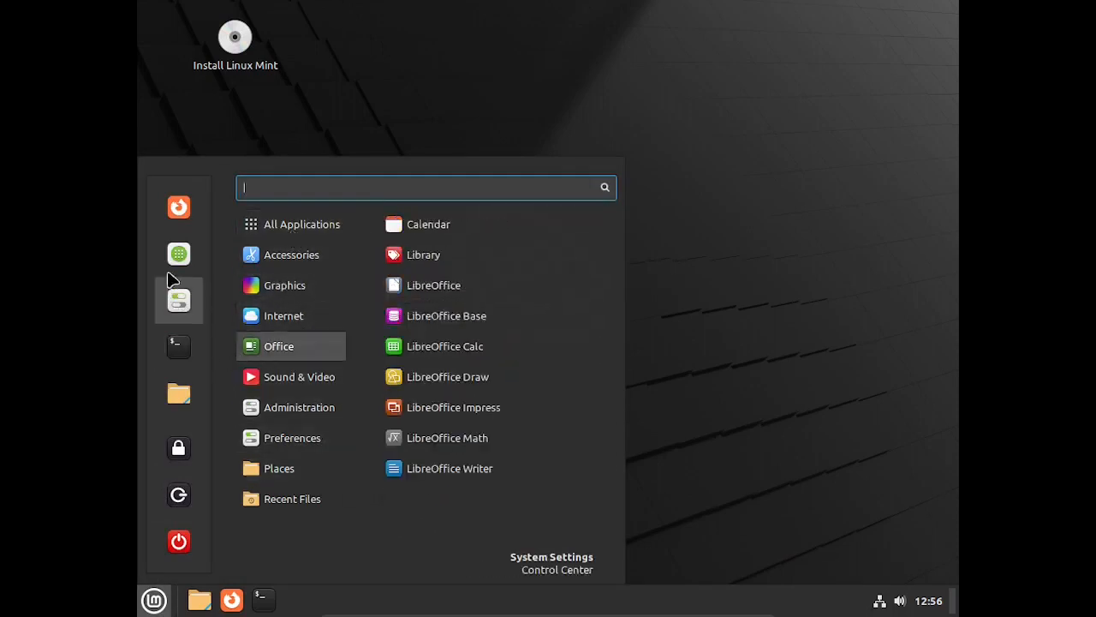
pyautogui.click(505, 59)
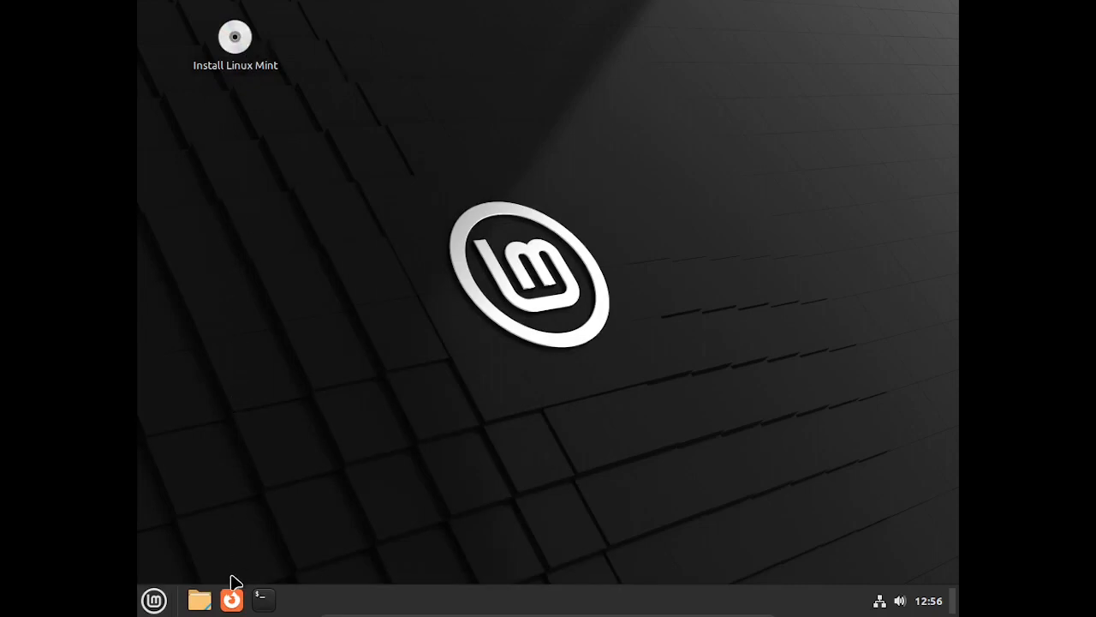
pyautogui.click(154, 599)
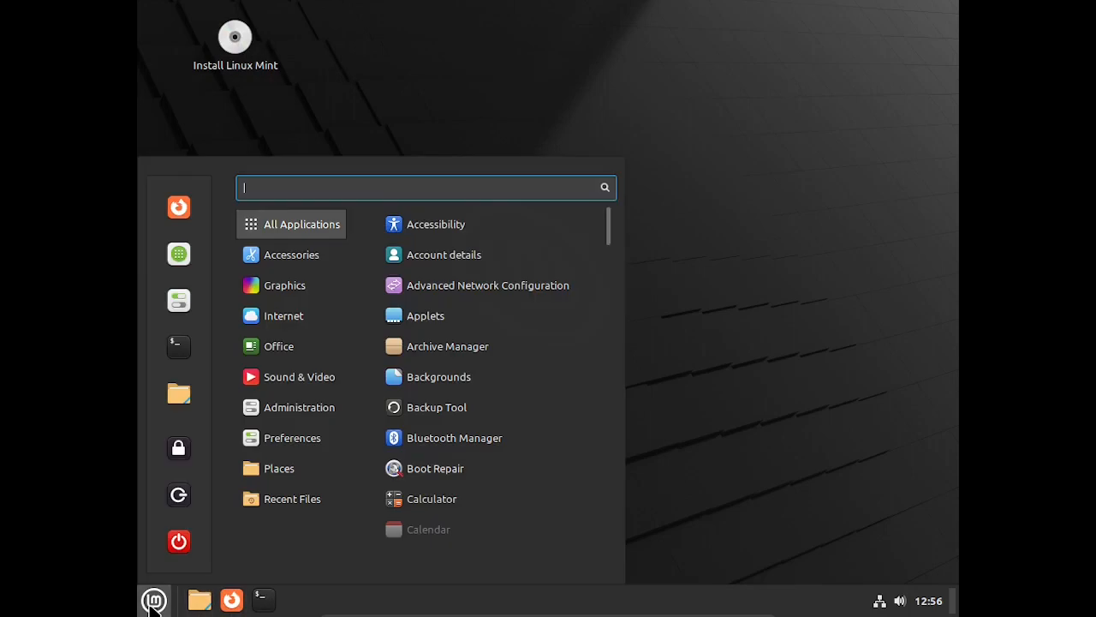
pyautogui.moveTo(286, 285)
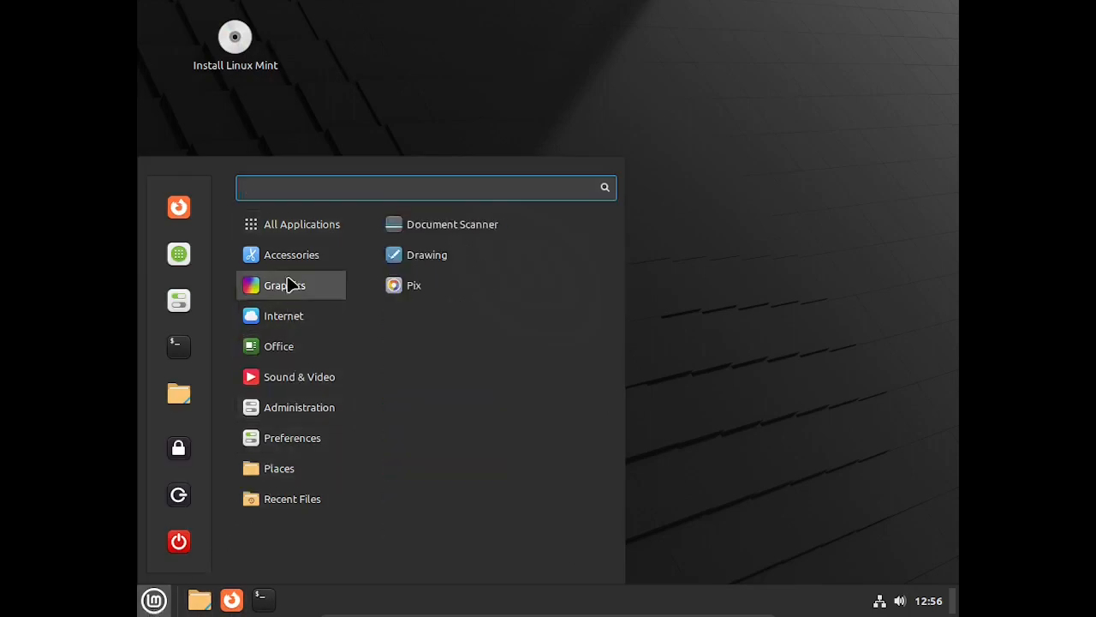
pyautogui.click(694, 307)
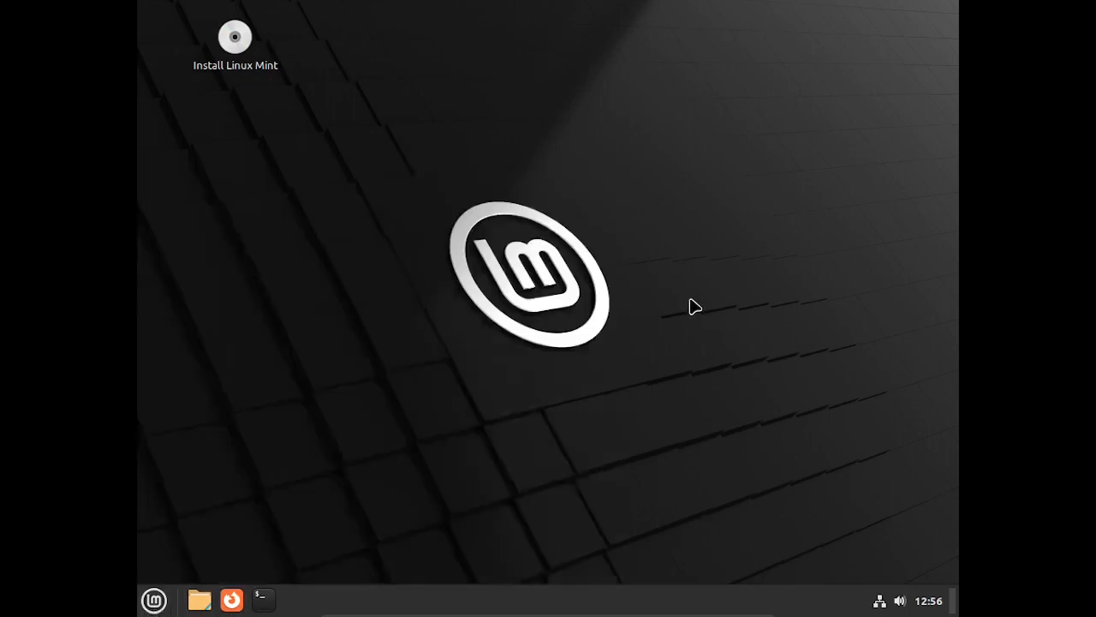
# Launch the Linux Mint installer and choose Português do Brasil as its language.
pyautogui.doubleClick(246, 51)
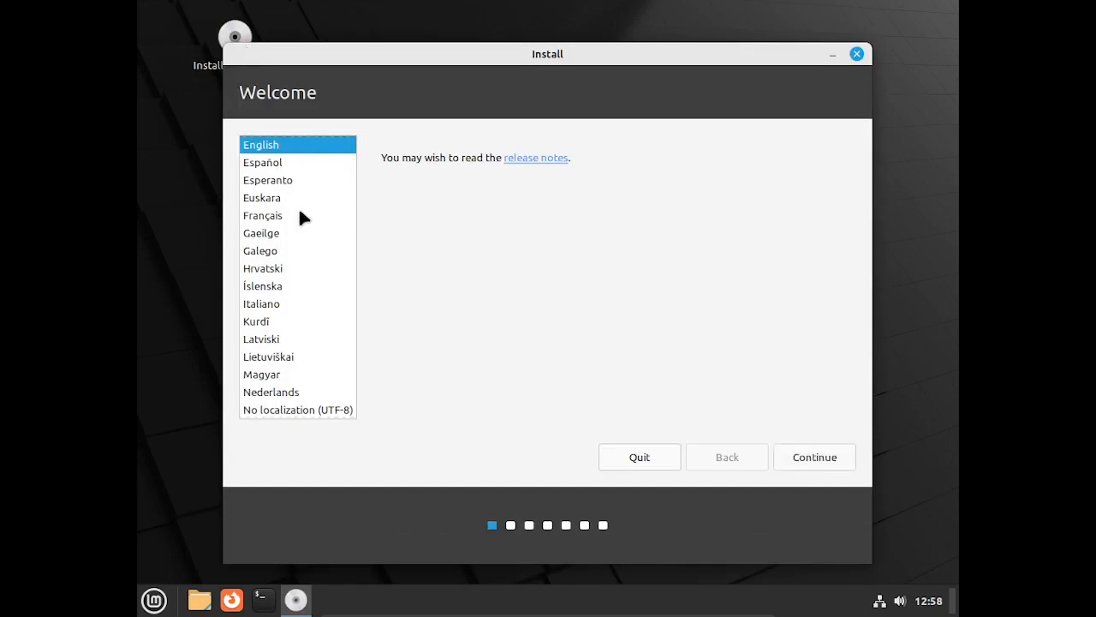
pyautogui.scroll(-3, 300, 218)
pyautogui.scroll(-6, 299, 219)
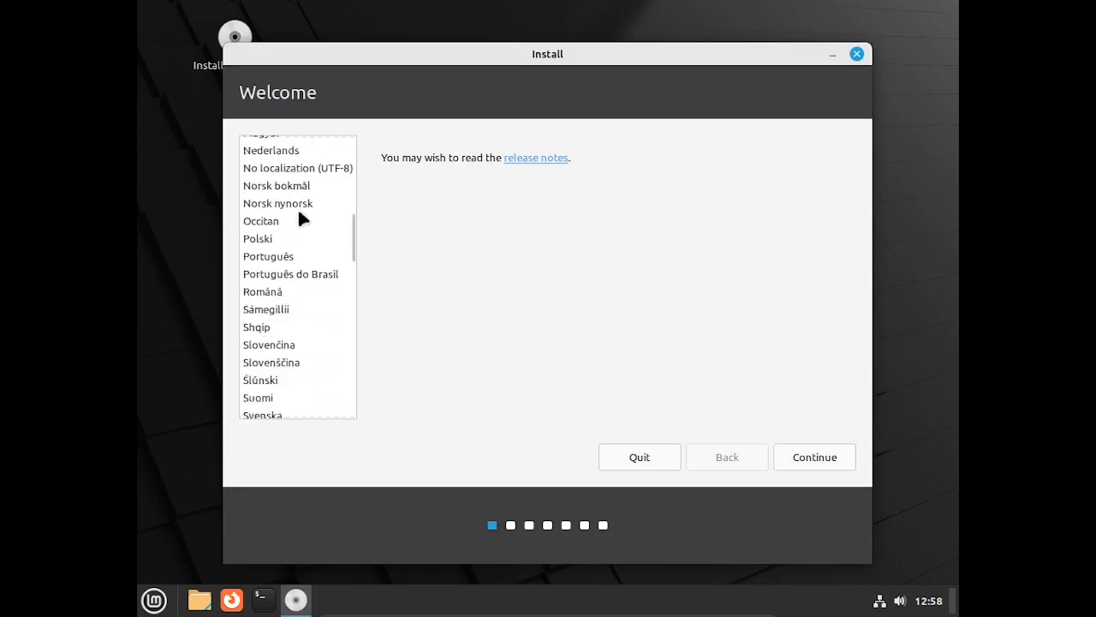
pyautogui.click(308, 284)
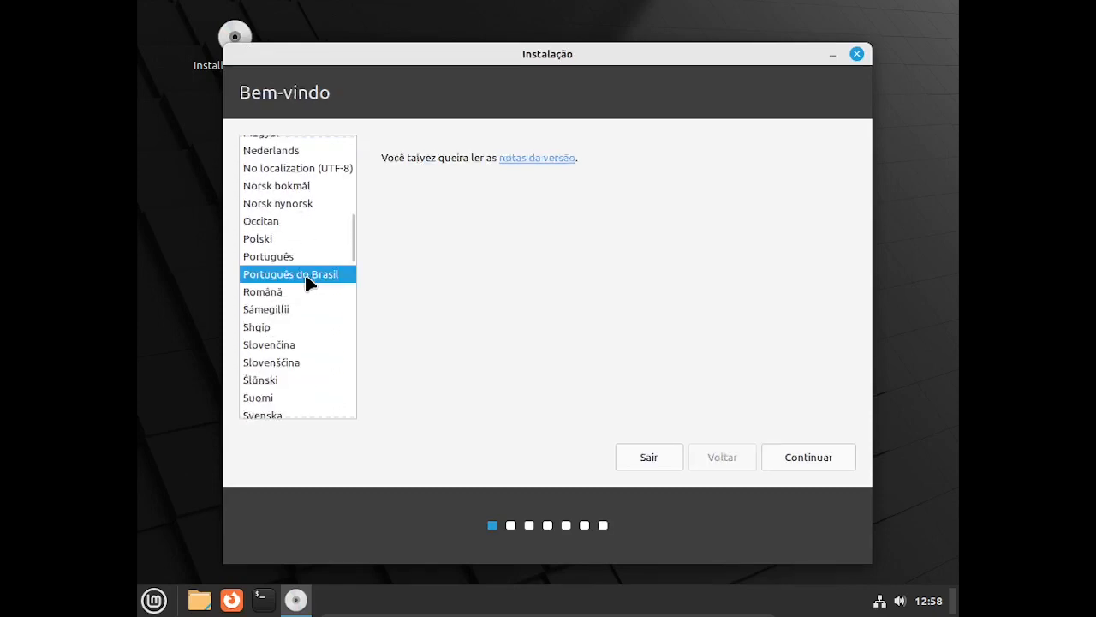
# On the keyboard layout step, test Portuguese (Brazil) by typing 'ç!@#$%&éA'.
pyautogui.click(799, 459)
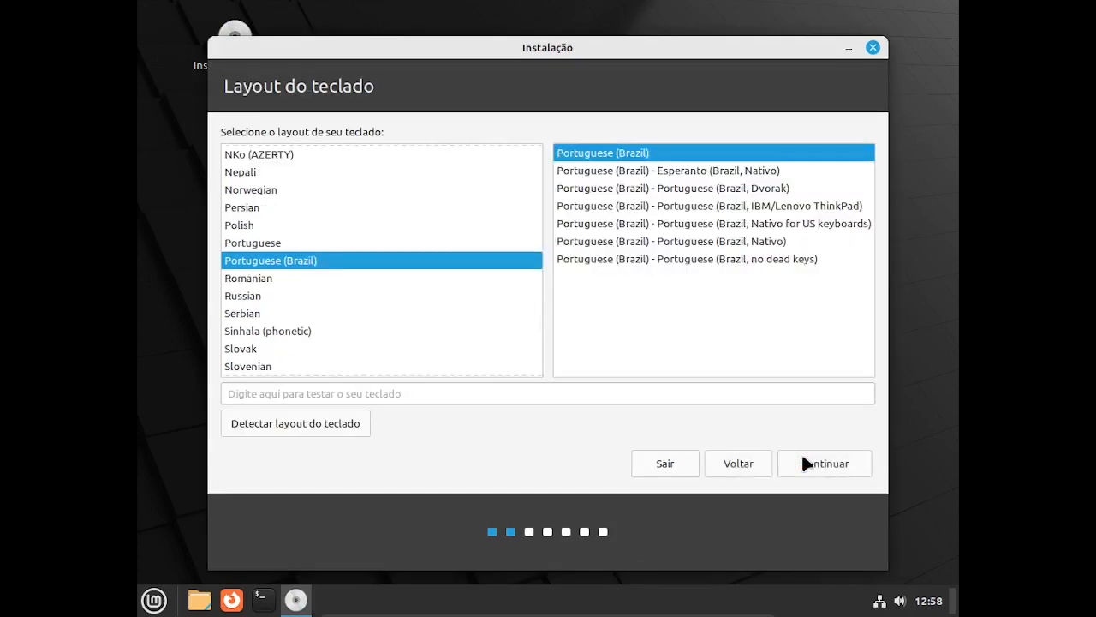
pyautogui.click(532, 394)
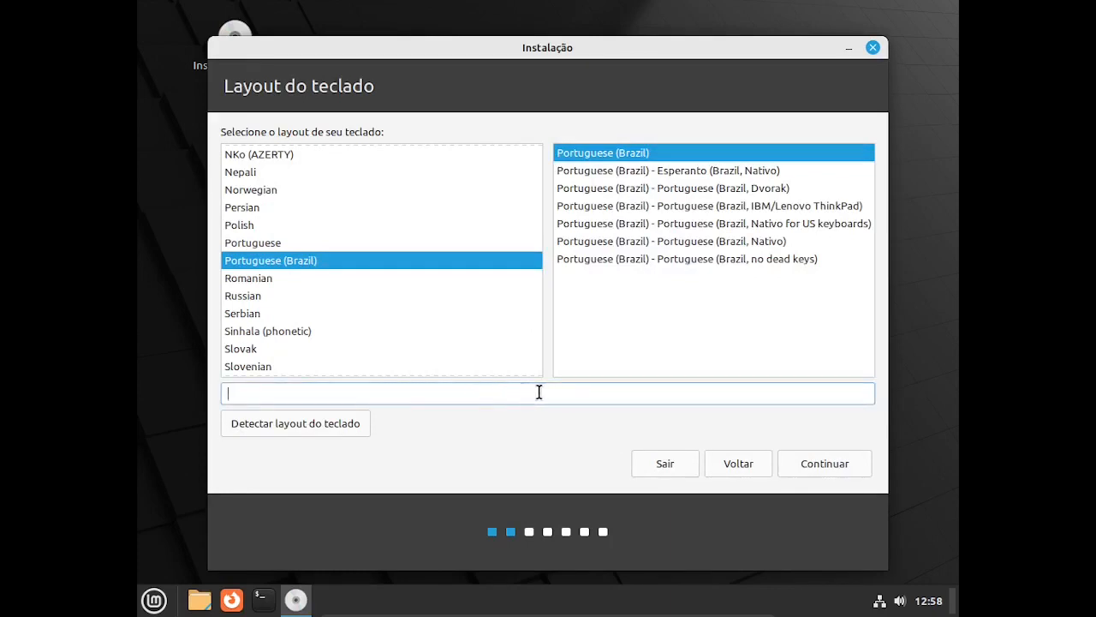
pyautogui.write('c')
pyautogui.write('!@#')
pyautogui.write('$%&')
pyautogui.write('é')
pyautogui.write('A')
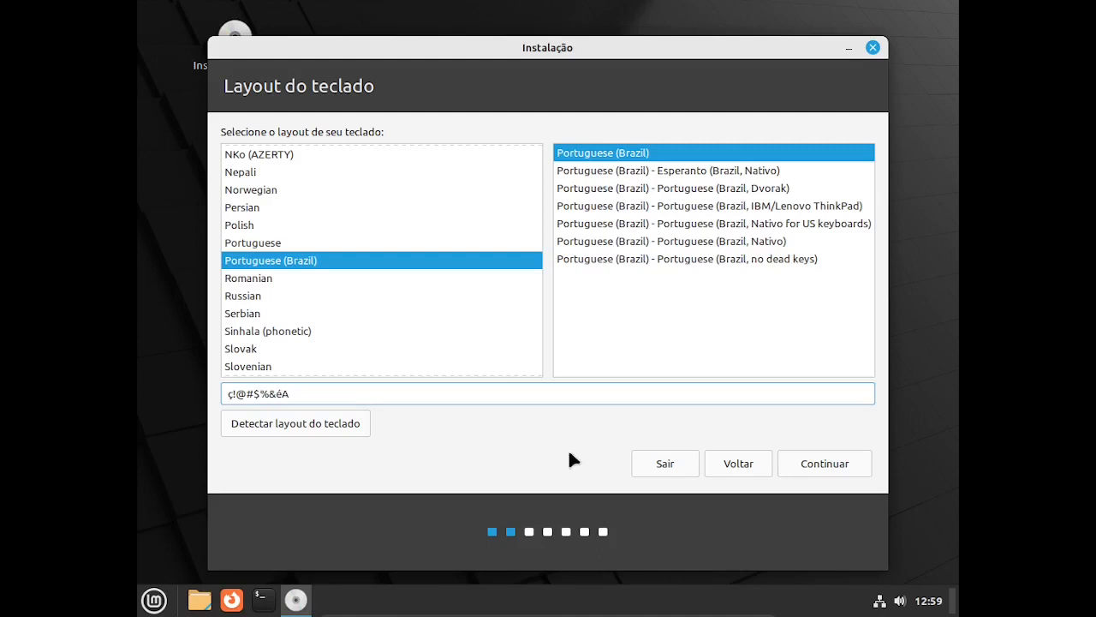
# Accept the Portuguese (Brazil) layout and keep multimedia codecs set to install.
pyautogui.click(825, 467)
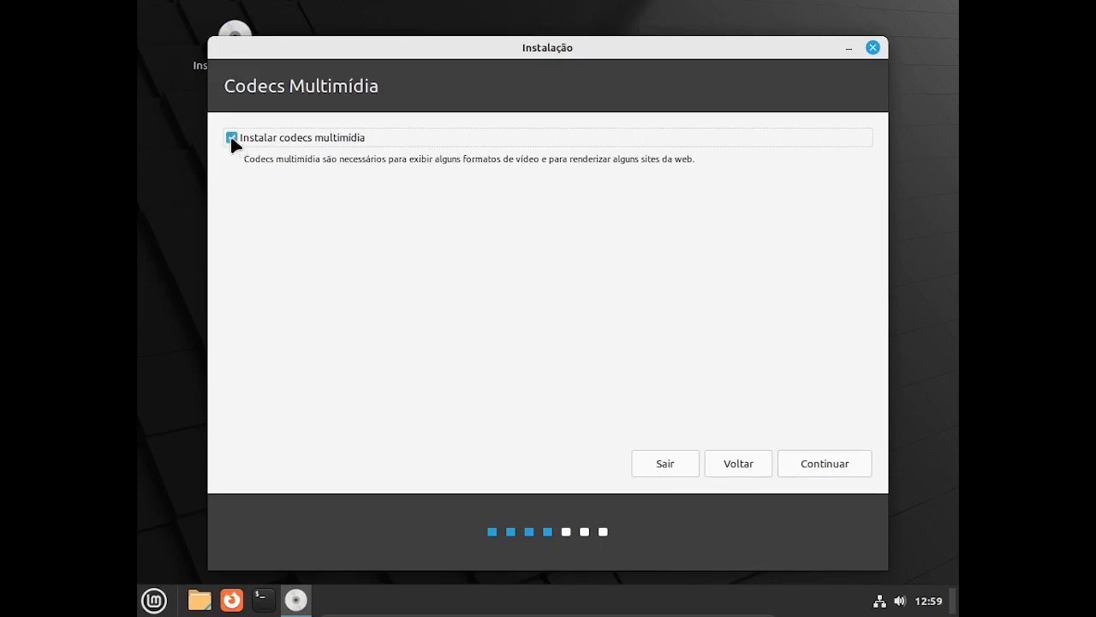
pyautogui.click(819, 464)
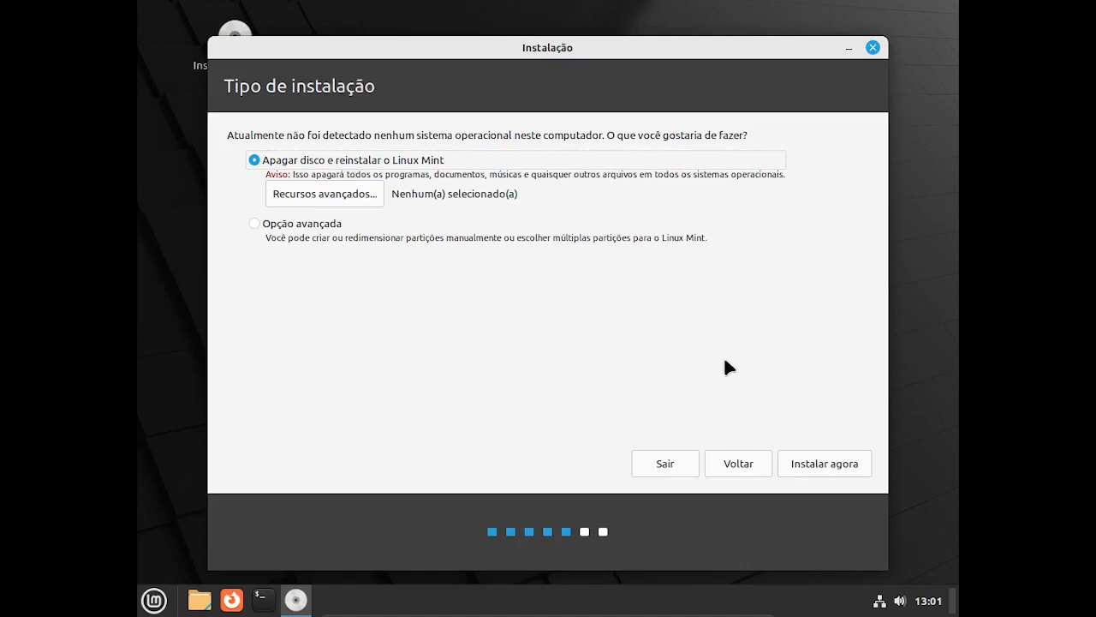
# Install Linux Mint by erasing the disk, approve the partition changes, and pick Sao Paulo as time zone.
pyautogui.click(818, 465)
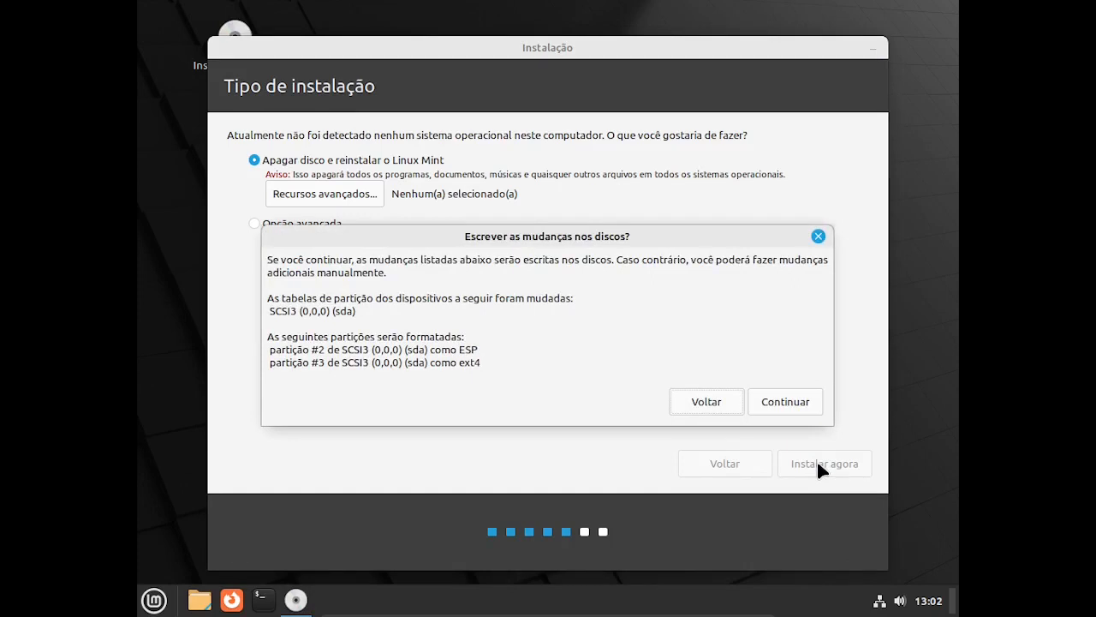
pyautogui.click(786, 402)
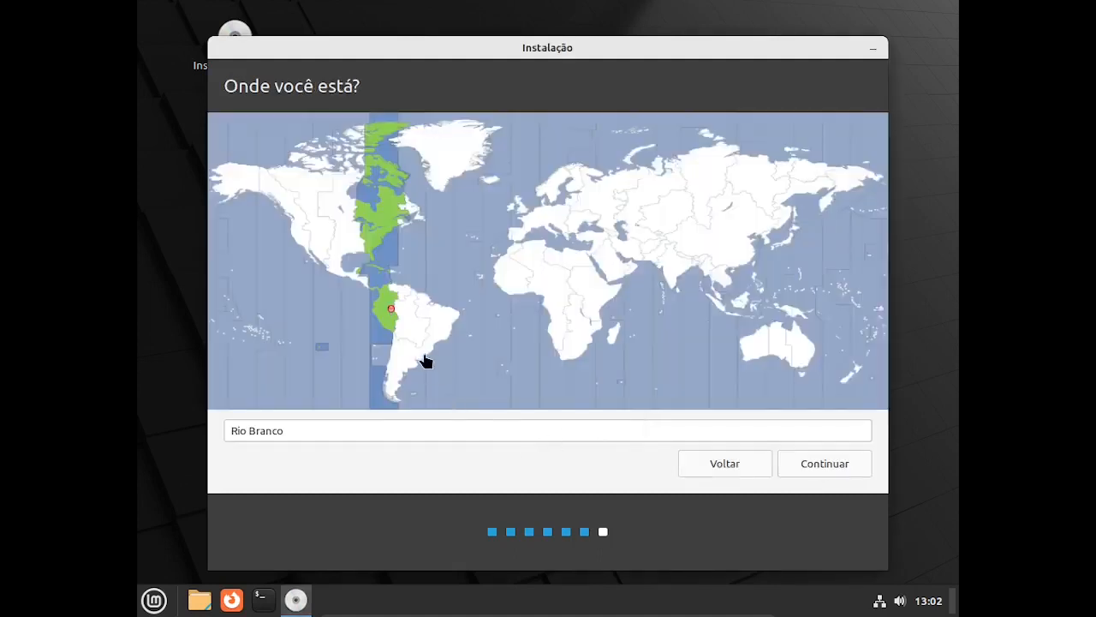
pyautogui.click(425, 360)
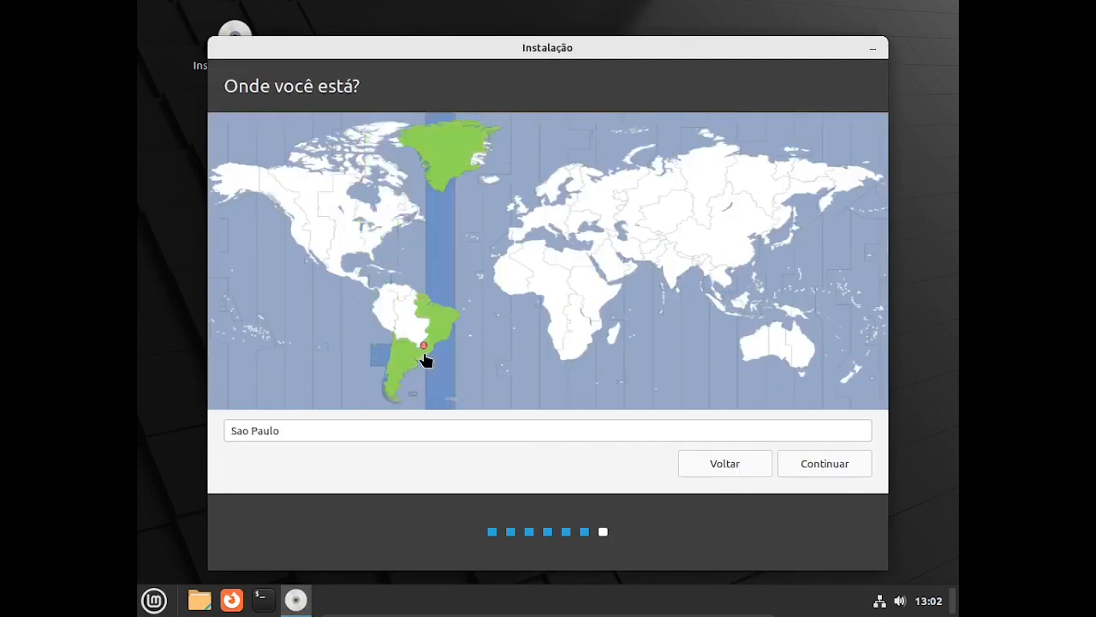
pyautogui.click(821, 468)
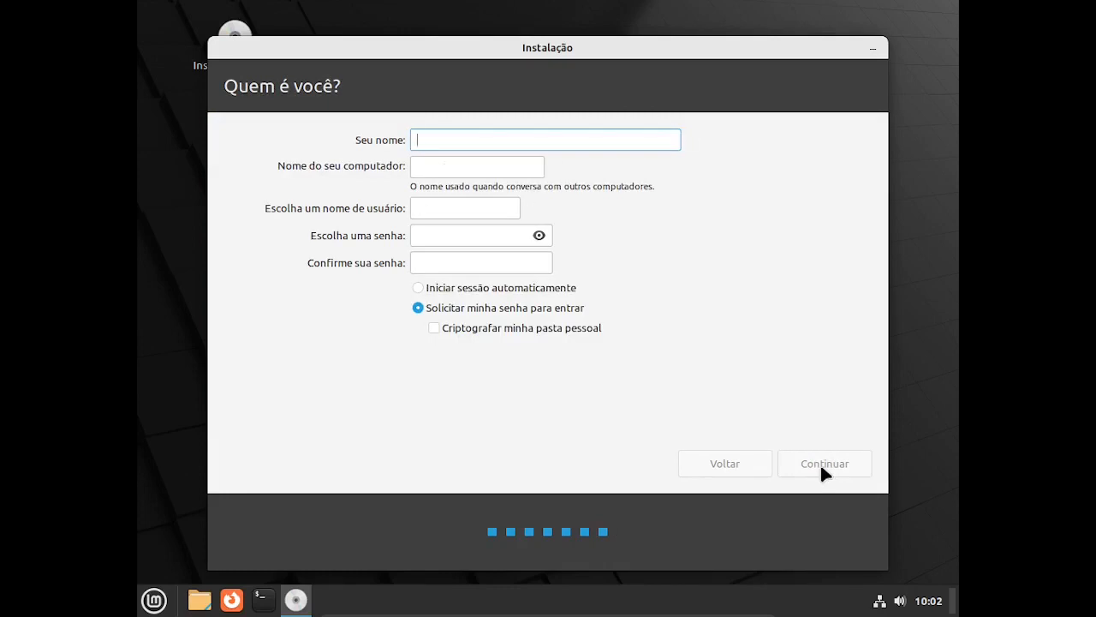
# Enter 'mini curso' as the name and correct the computer name to minicurso.
pyautogui.write('mini')
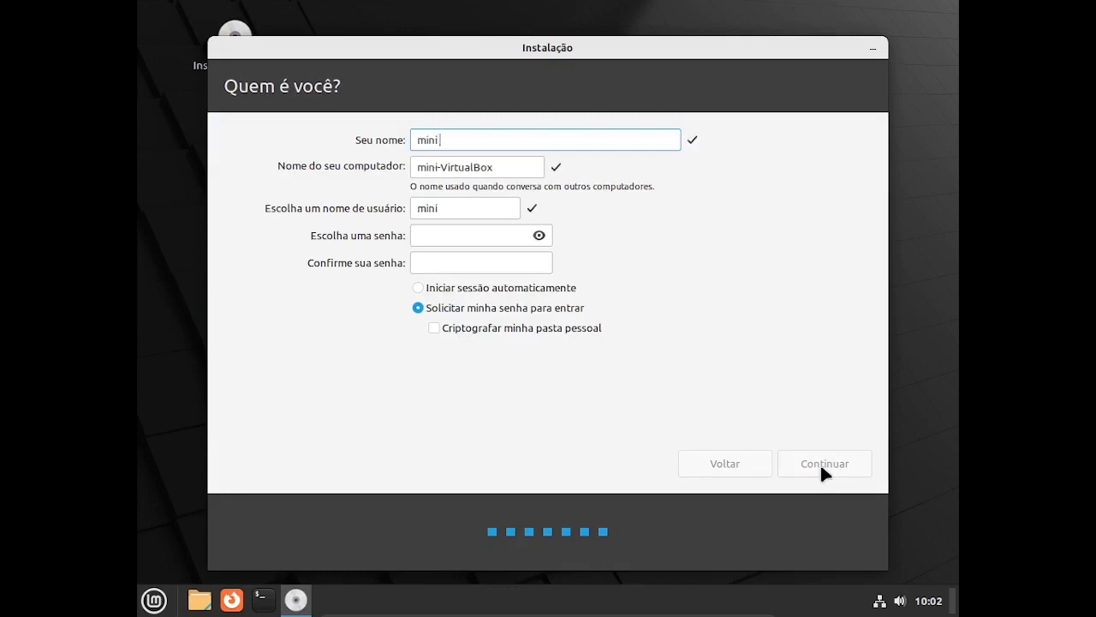
pyautogui.write(' curso')
pyautogui.click(501, 167)
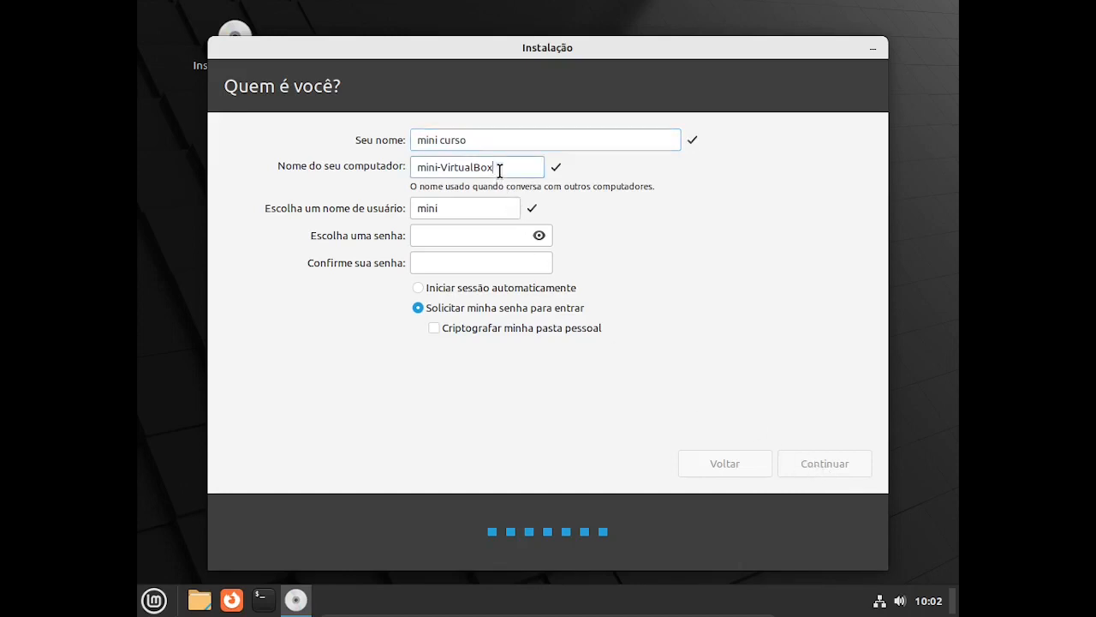
pyautogui.press('BackSpace')
pyautogui.press('BackSpace')
pyautogui.press('BackSpace')
pyautogui.press('BackSpace')
pyautogui.press('BackSpace')
pyautogui.press('BackSpace')
pyautogui.press('BackSpace')
pyautogui.press('BackSpace')
pyautogui.press('BackSpace')
pyautogui.press('BackSpace')
pyautogui.press('BackSpace')
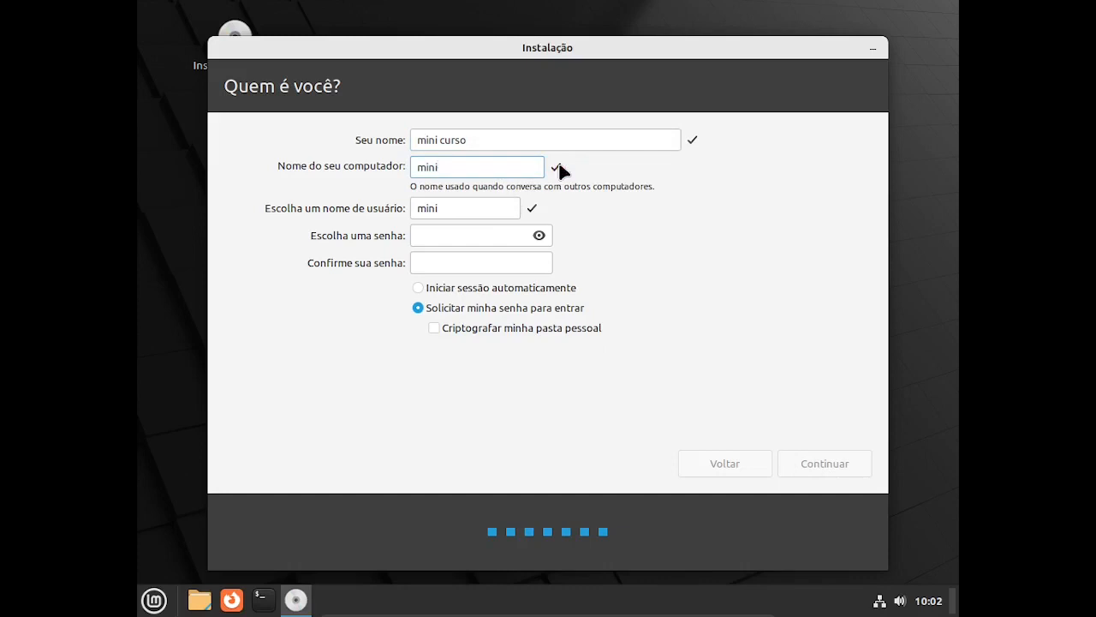
pyautogui.write('curso')
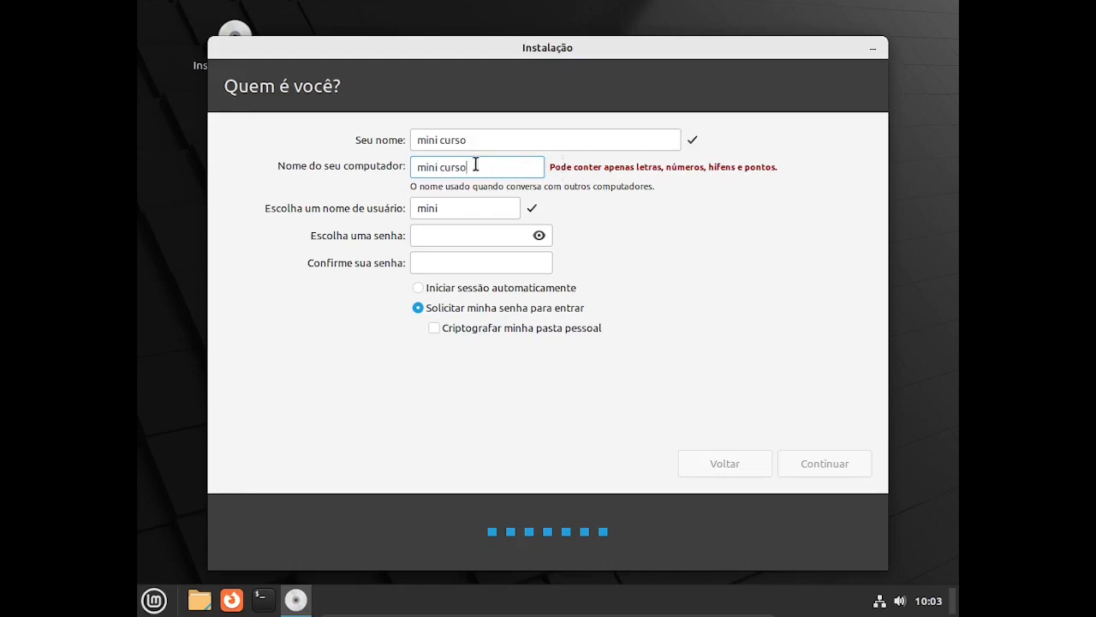
pyautogui.click(443, 167)
pyautogui.press('BackSpace')
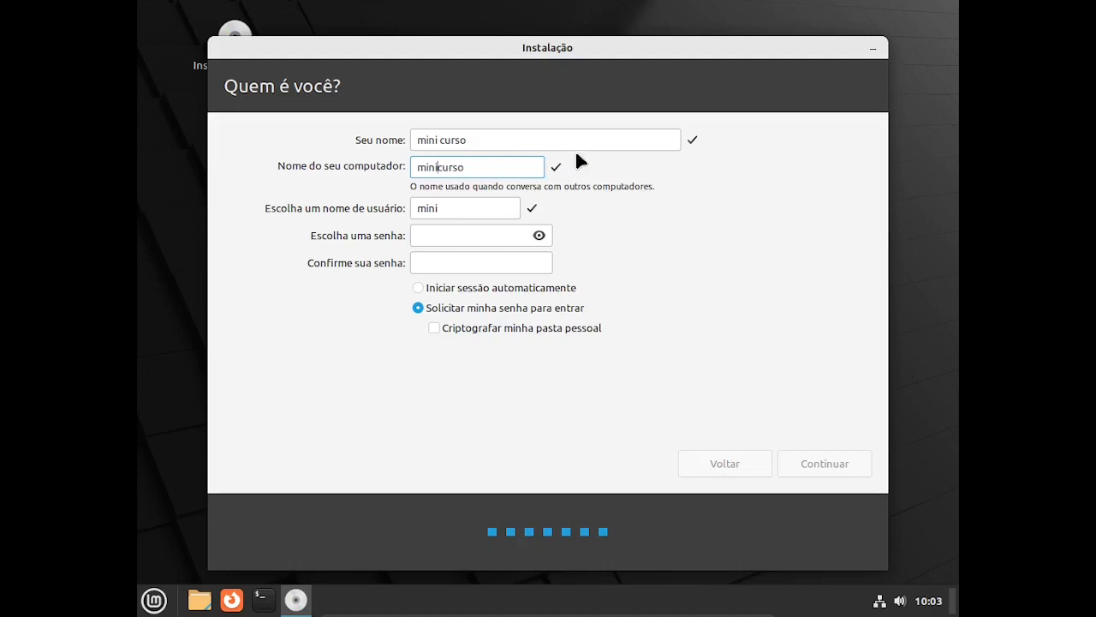
# Enter and confirm the account password, and enable 'Iniciar sessão automaticamente'.
pyautogui.click(446, 230)
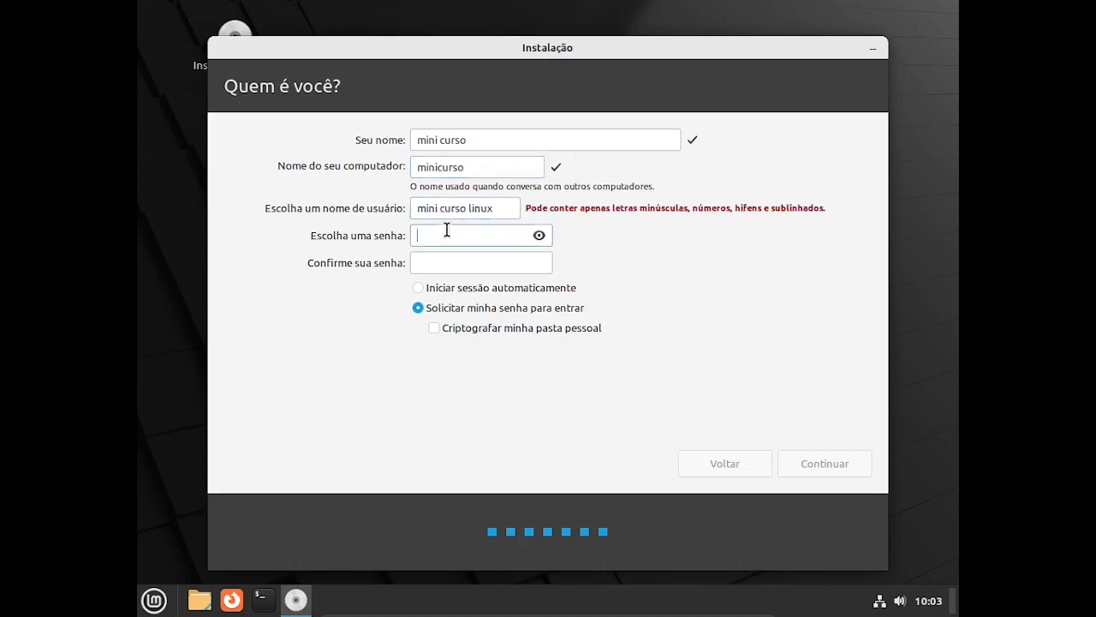
pyautogui.write('●●●●')
pyautogui.click(427, 261)
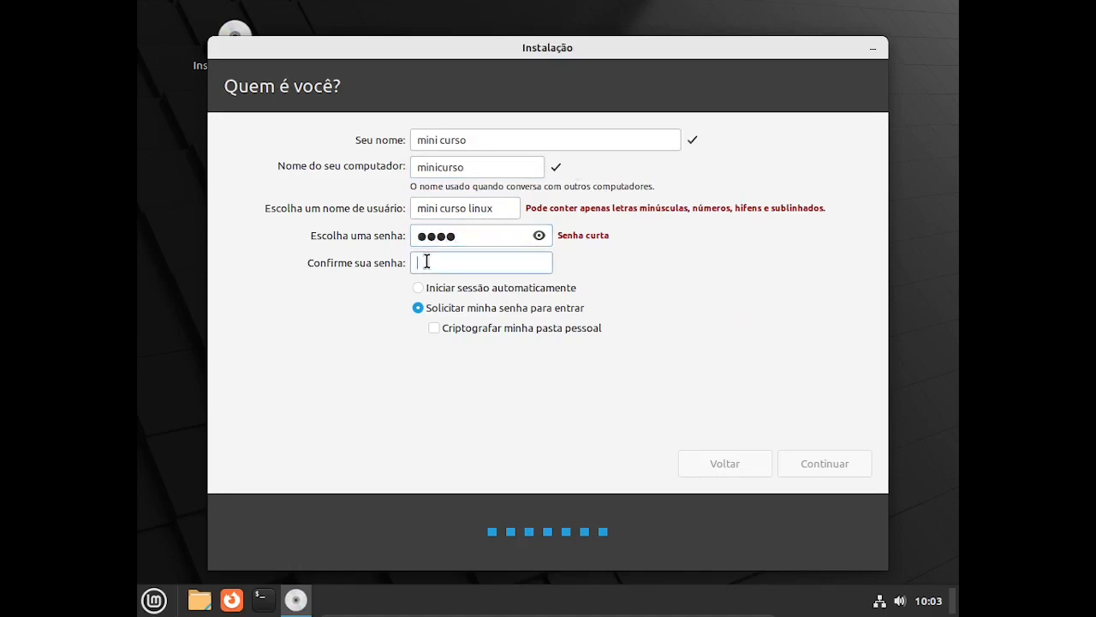
pyautogui.write('●●●●')
pyautogui.click(419, 289)
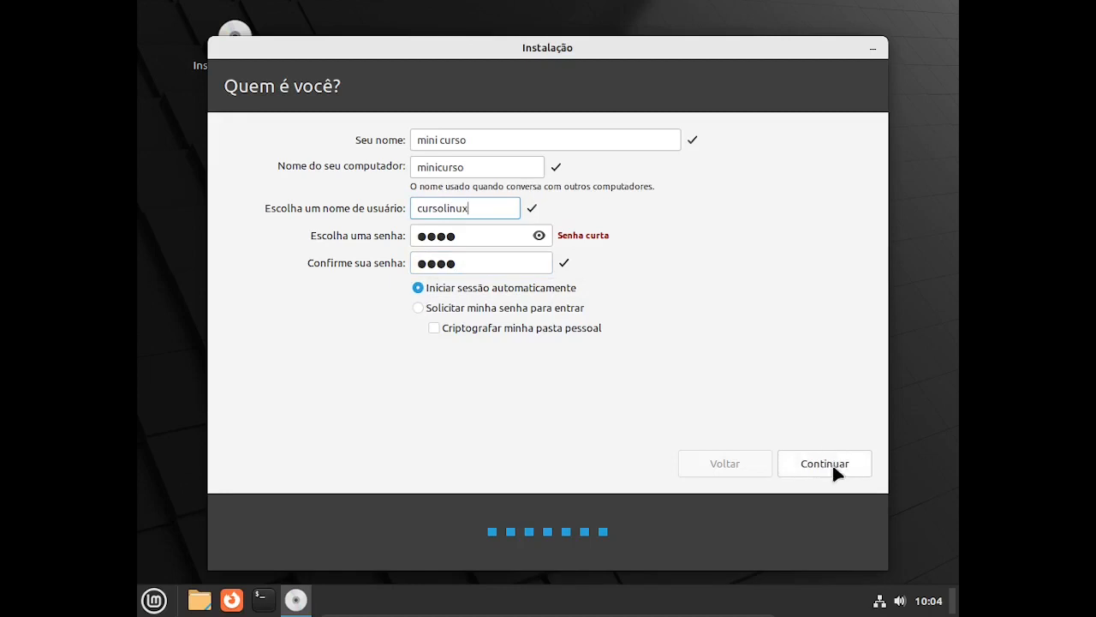
# Submit the account details and let installation run until 'Instalação concluída' appears.
pyautogui.click(832, 463)
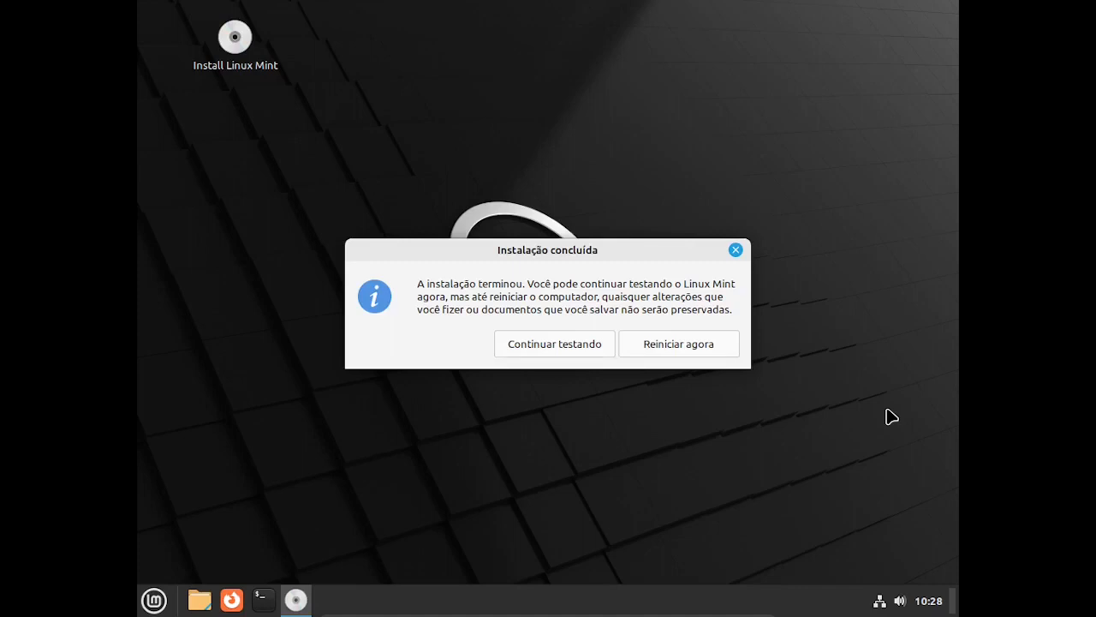
# Choose 'Reiniciar agora' and continue past the remove-medium prompt to boot Linux Mint 21.1.
pyautogui.click(682, 345)
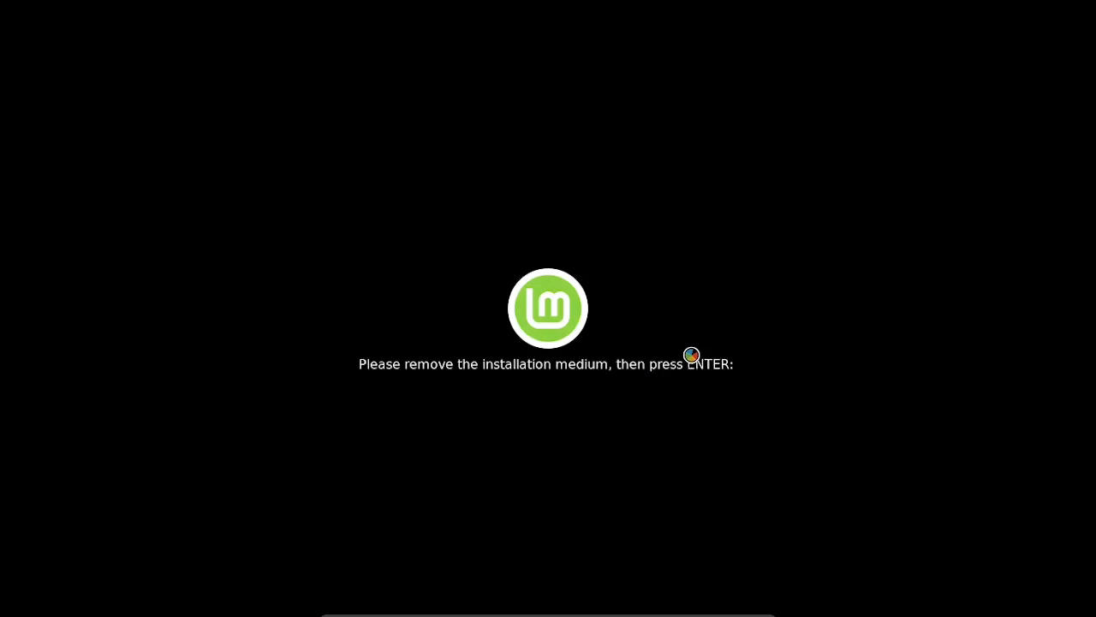
pyautogui.press('Return')
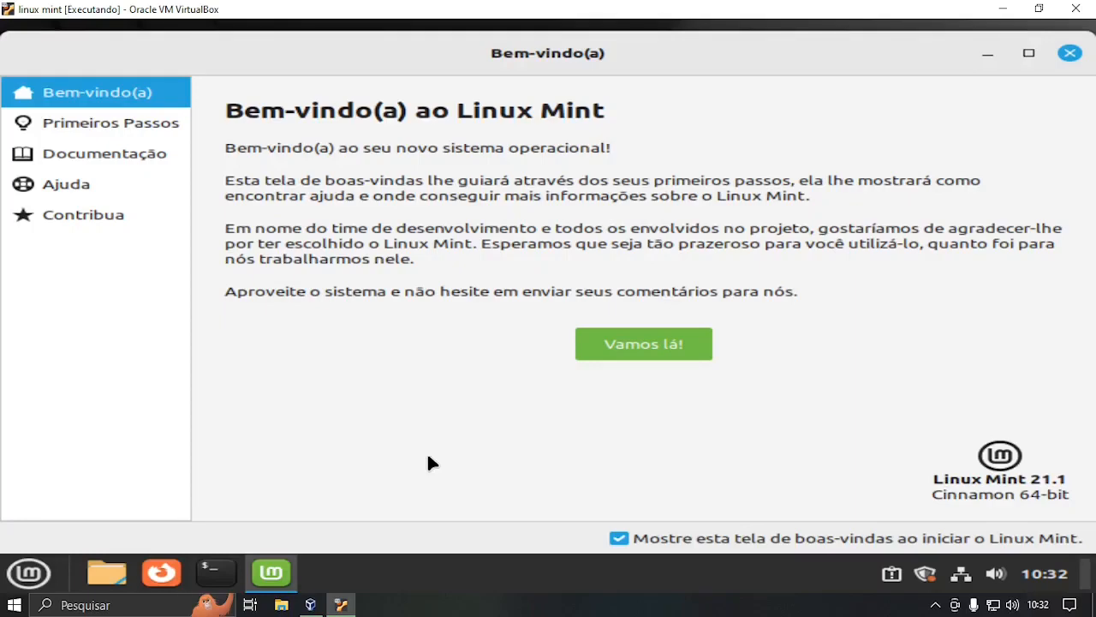
# Browse the welcome screen's Primeiros Passos, Documentação and Ajuda pages, then close it.
pyautogui.click(151, 127)
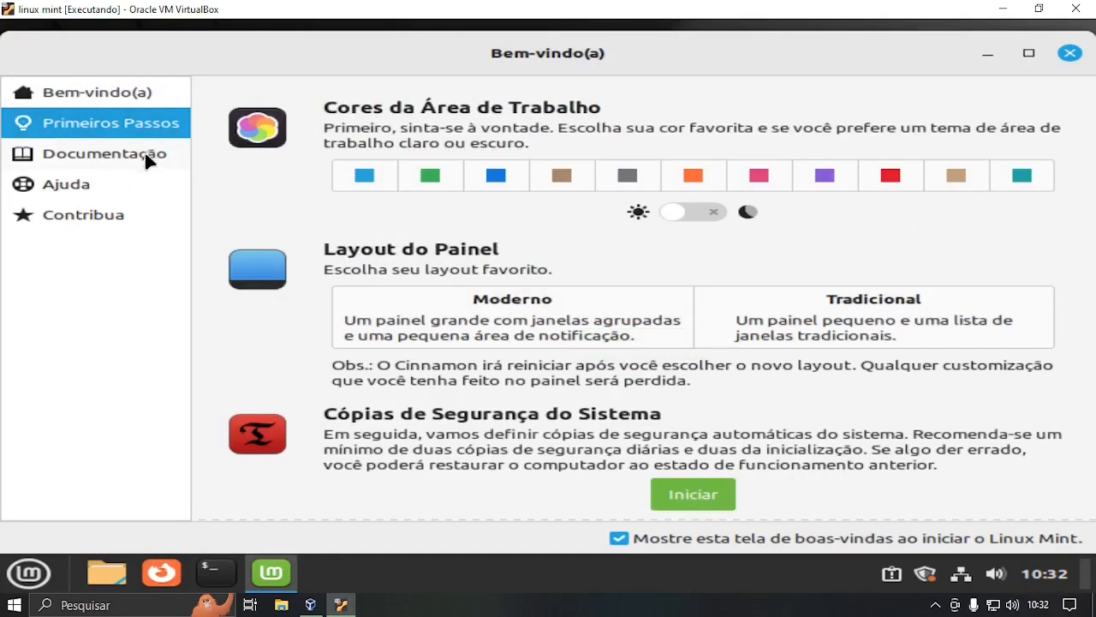
pyautogui.click(145, 155)
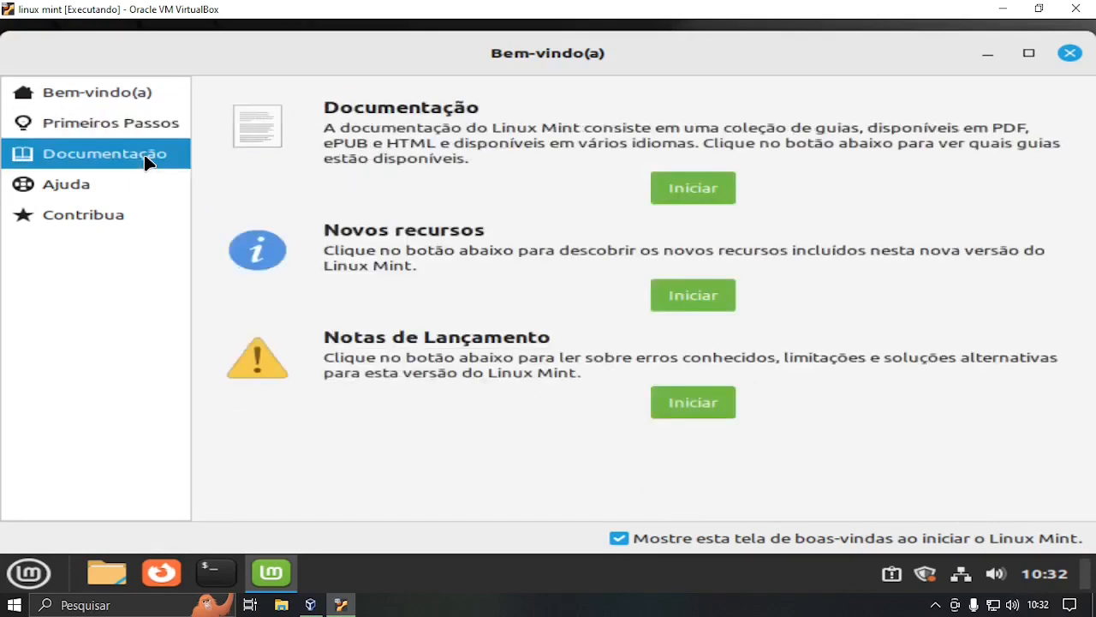
pyautogui.click(112, 191)
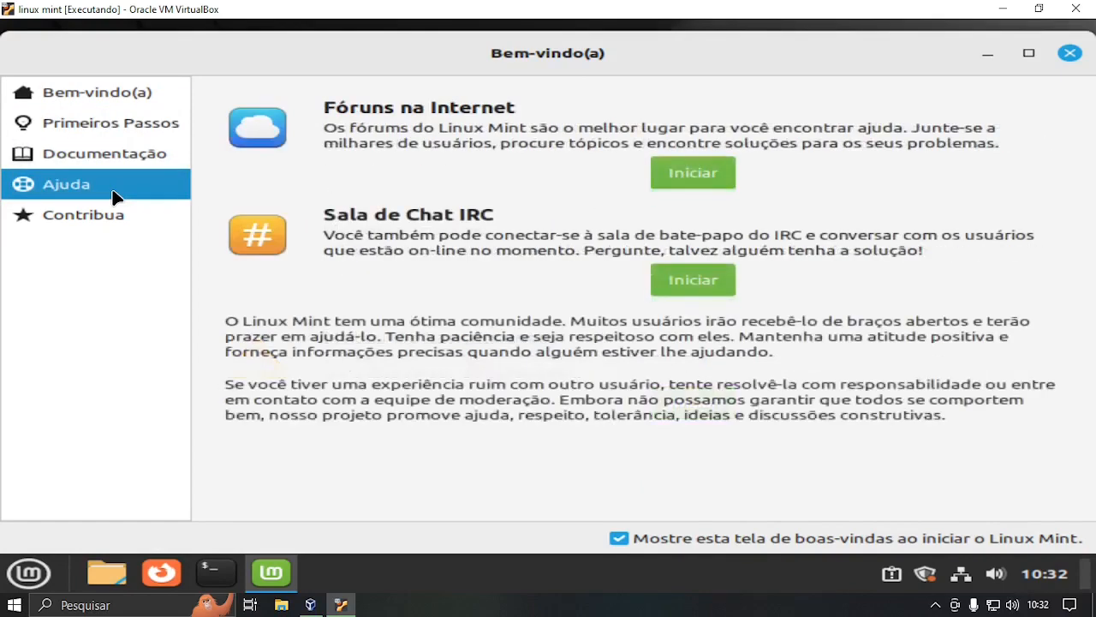
pyautogui.click(1069, 53)
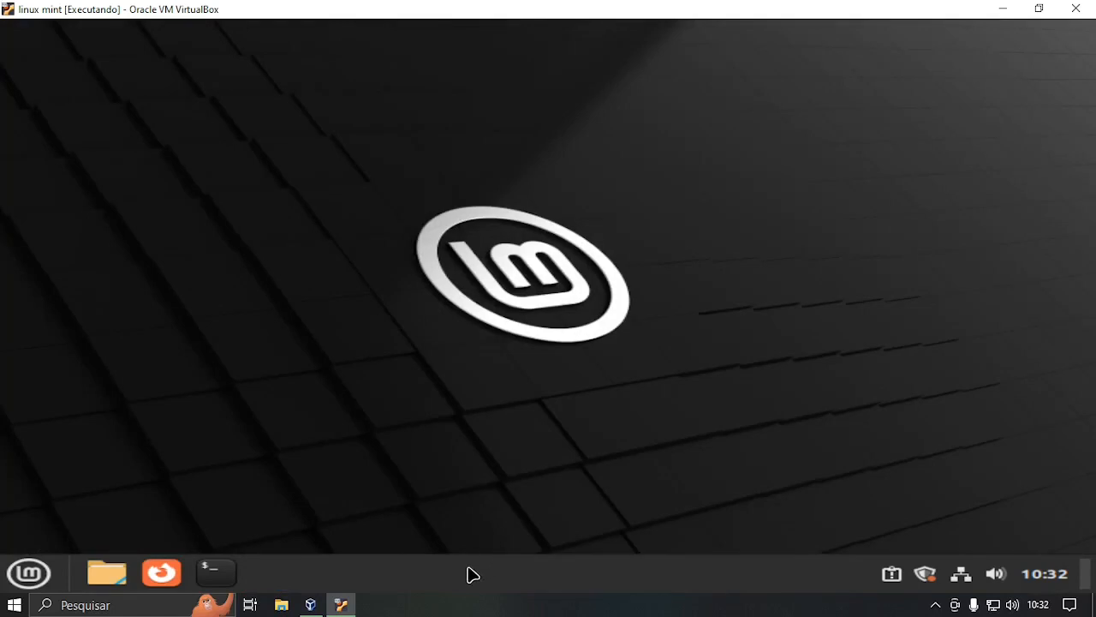
# Shut down Linux Mint from the application menu's power option, choosing Desligar.
pyautogui.click(31, 577)
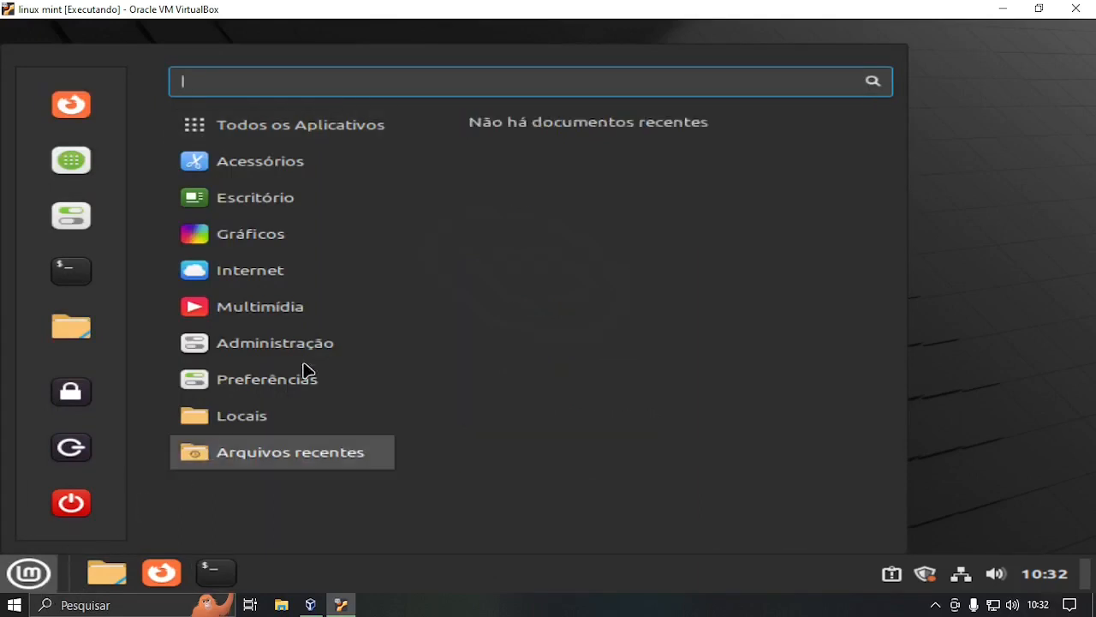
pyautogui.moveTo(263, 410)
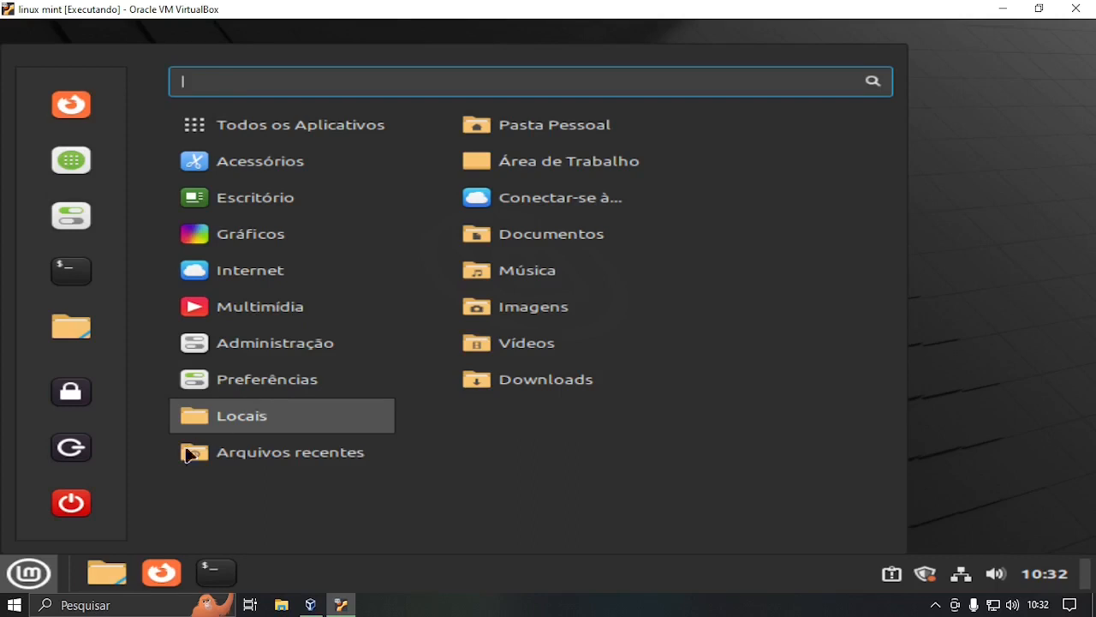
pyautogui.click(29, 577)
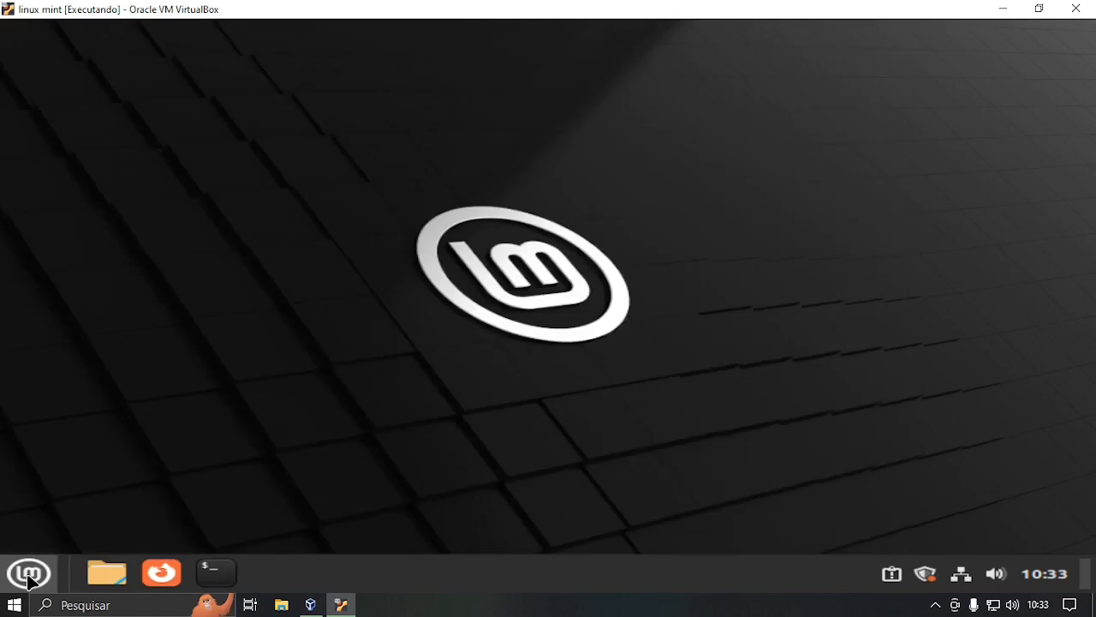
pyautogui.click(29, 577)
pyautogui.click(83, 517)
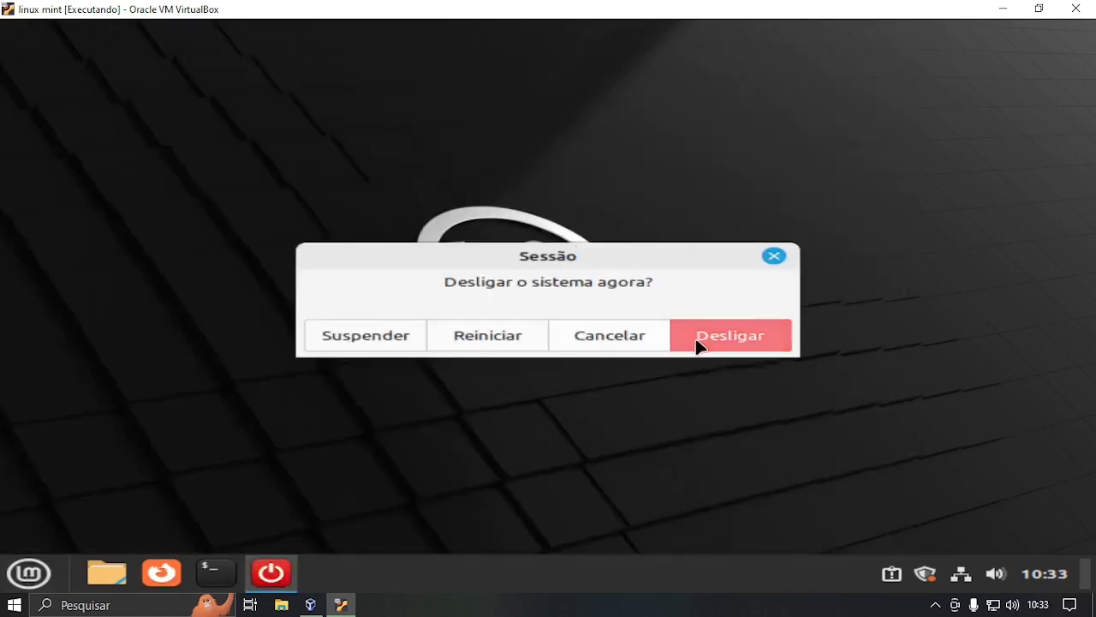
pyautogui.click(700, 345)
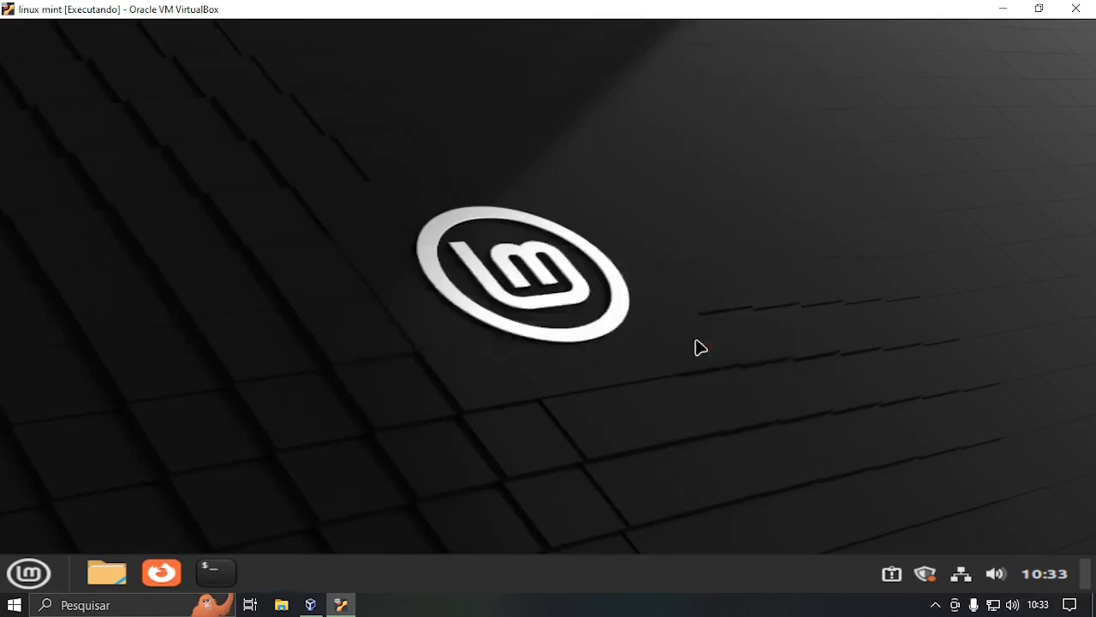